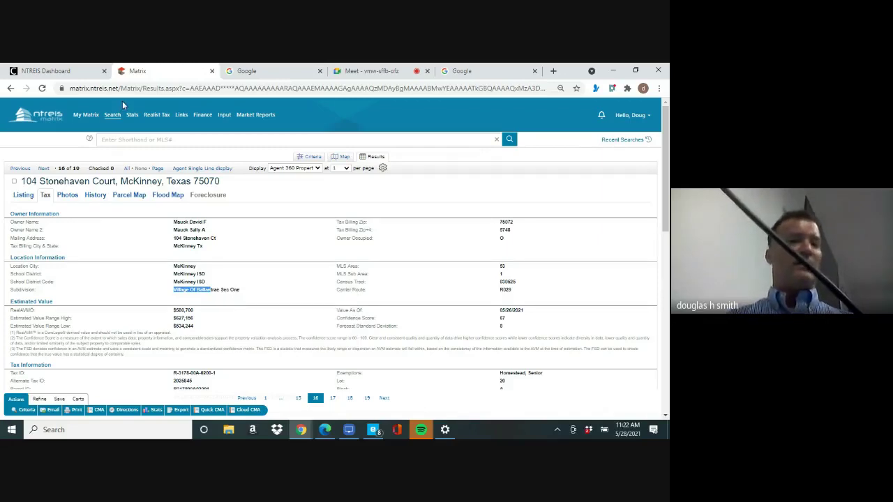
Bring up the Search menu's list of search types over the Stonehaven Court tax record
mouse_move(114, 122)
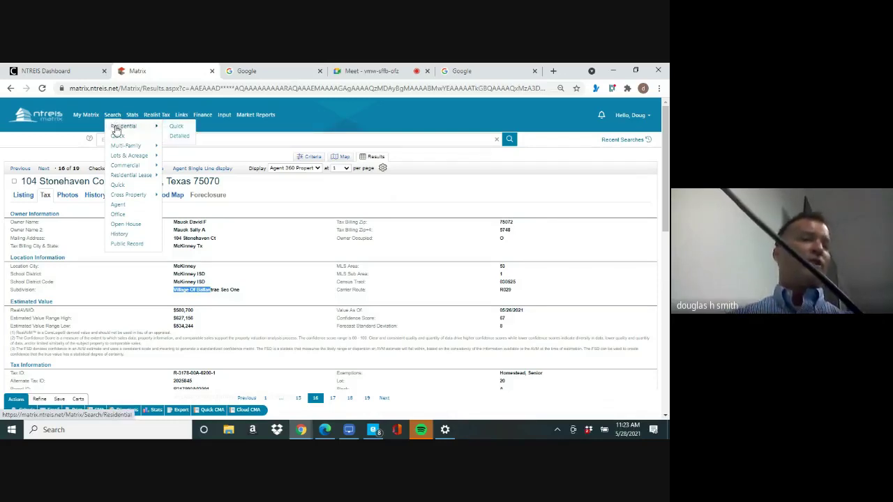
Open the Residential Quick Search form from the Search menu
left_click(177, 128)
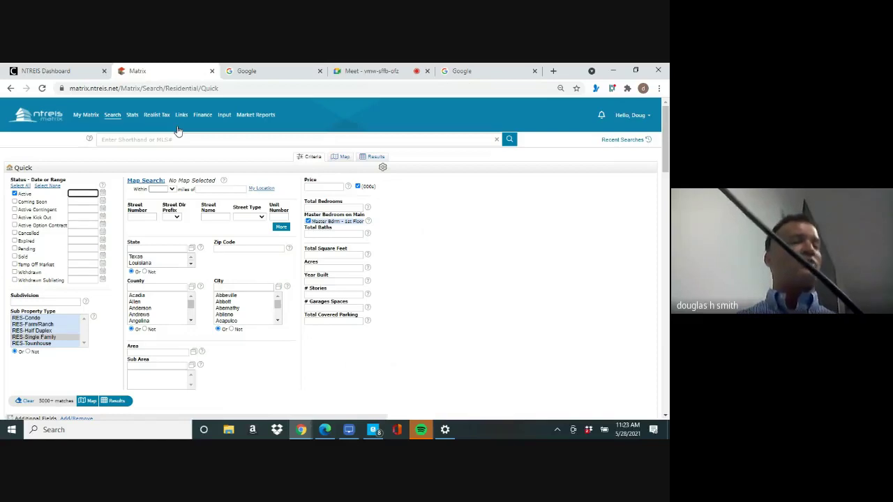
Include Active Contingent, Active Kick Out, Active Option Contract, Pending and Sold statuses
left_click(14, 209)
left_click(15, 217)
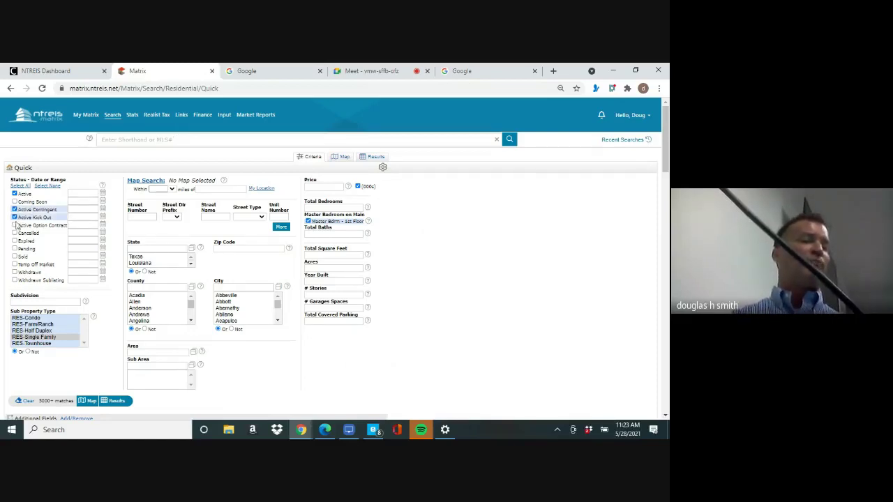
left_click(14, 225)
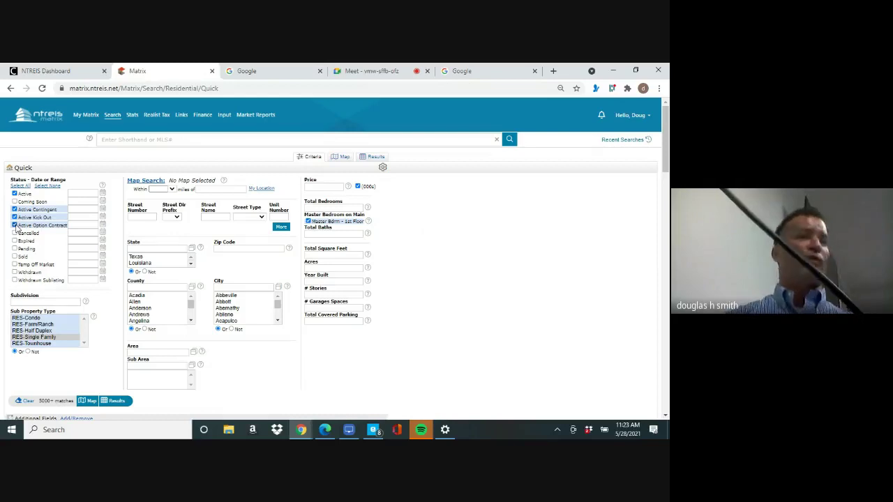
left_click(14, 225)
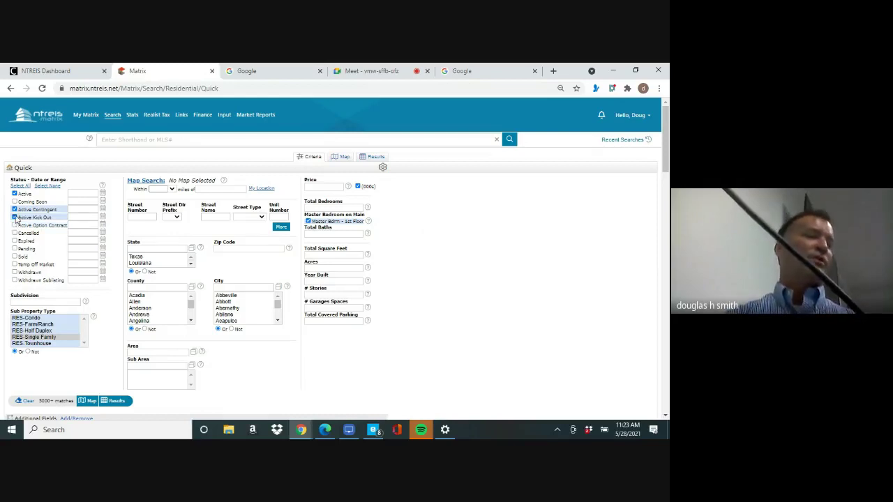
left_click(14, 217)
left_click(15, 210)
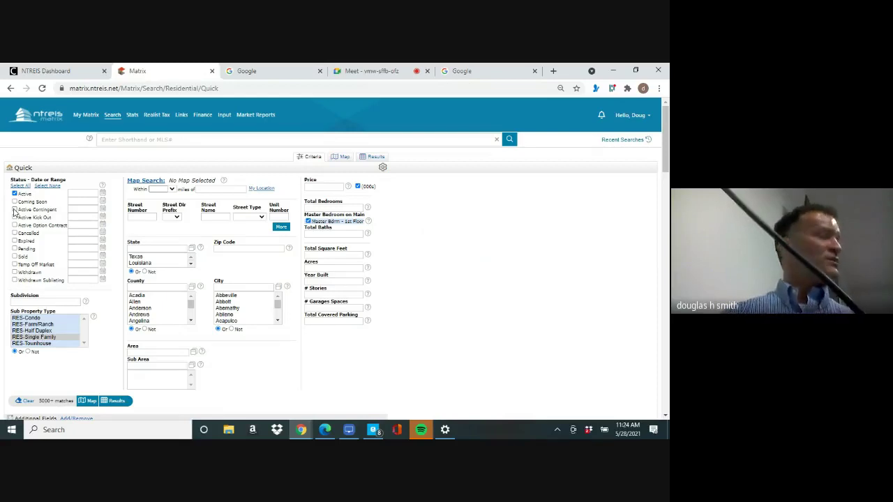
left_click(15, 209)
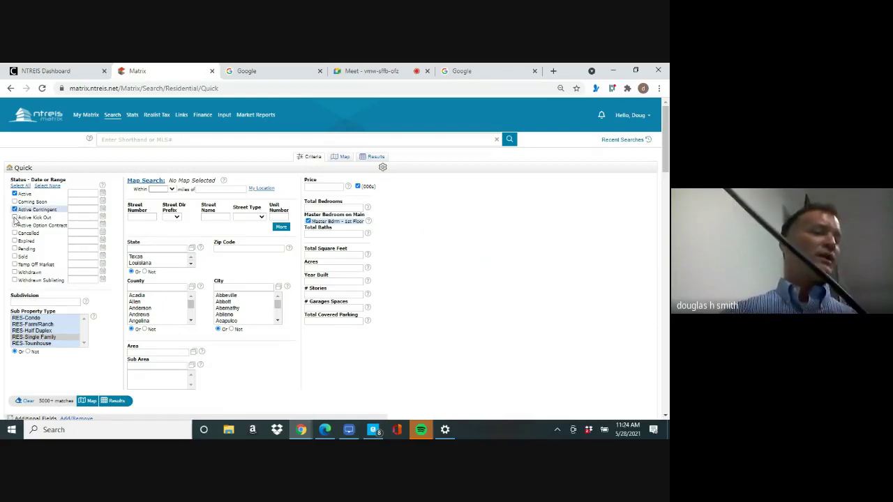
left_click(15, 216)
left_click(15, 225)
left_click(14, 248)
left_click(15, 256)
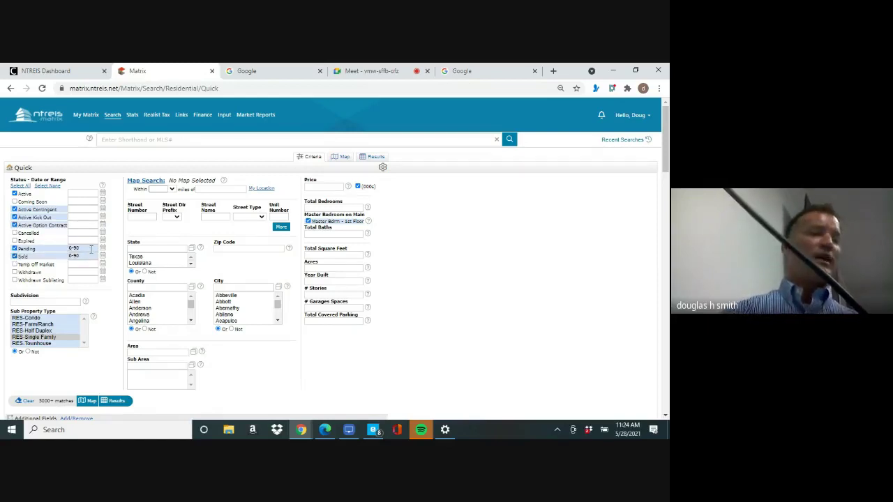
Set Pending to 0-180 days and include Temp Off Market at 180 days
left_click(91, 249)
type("0-180")
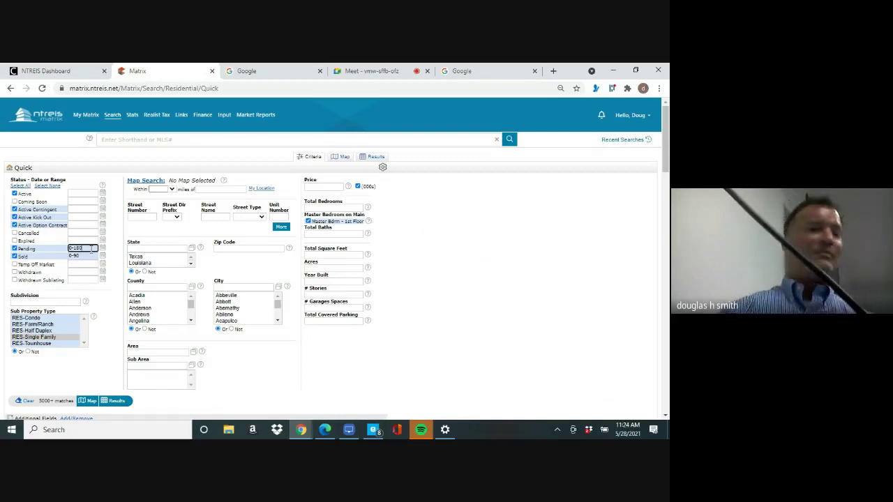
key("Tab")
key("Tab")
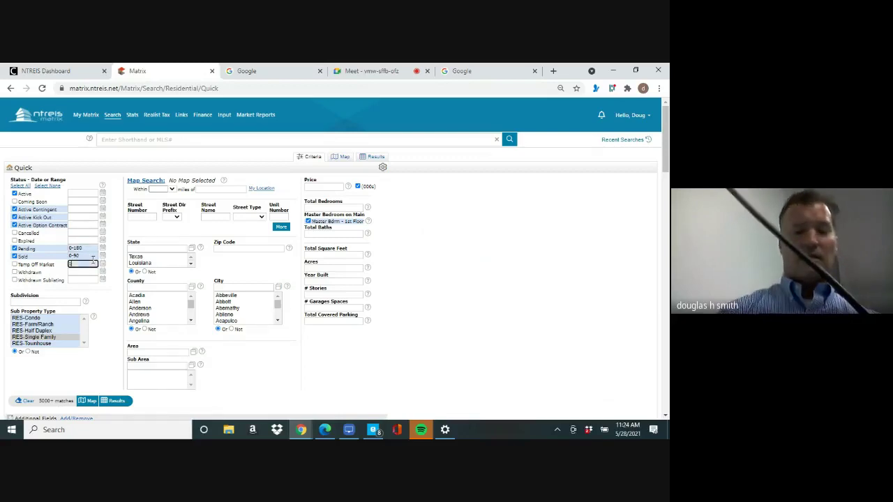
type("180")
Paste the subdivision name and add a wildcard, making it 'Village Of Ballan*'
left_click(50, 301)
right_click(50, 302)
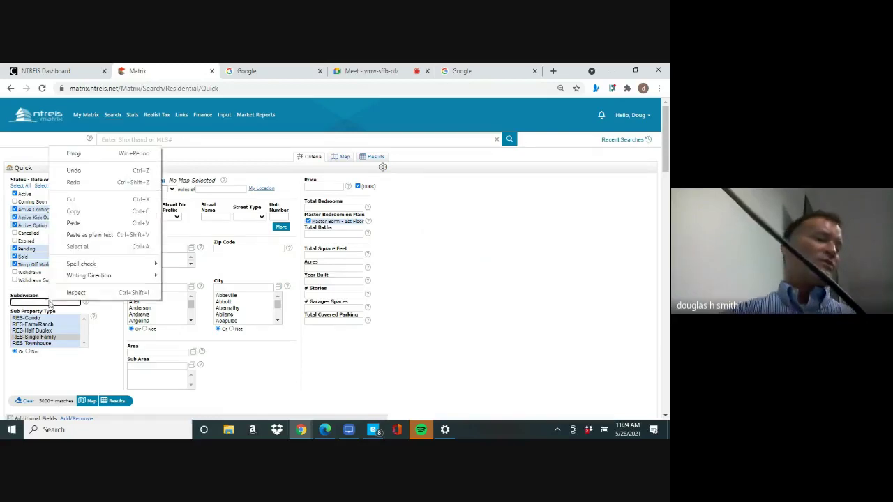
left_click(93, 223)
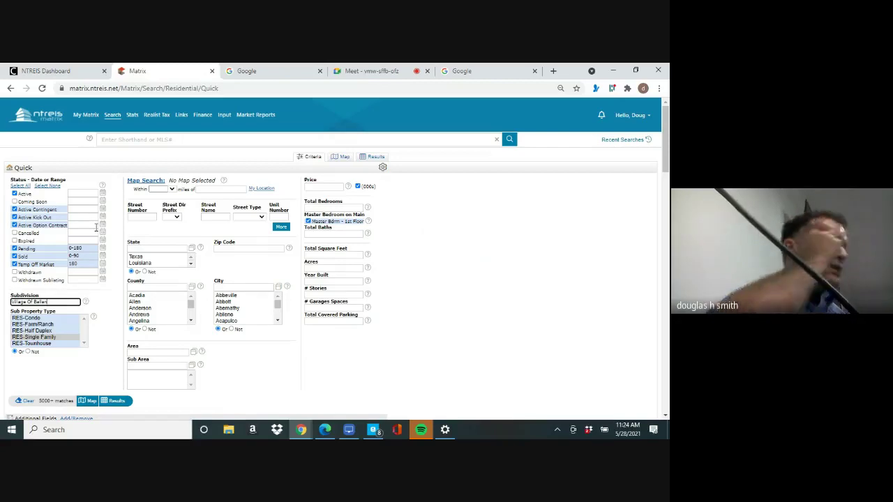
type("*")
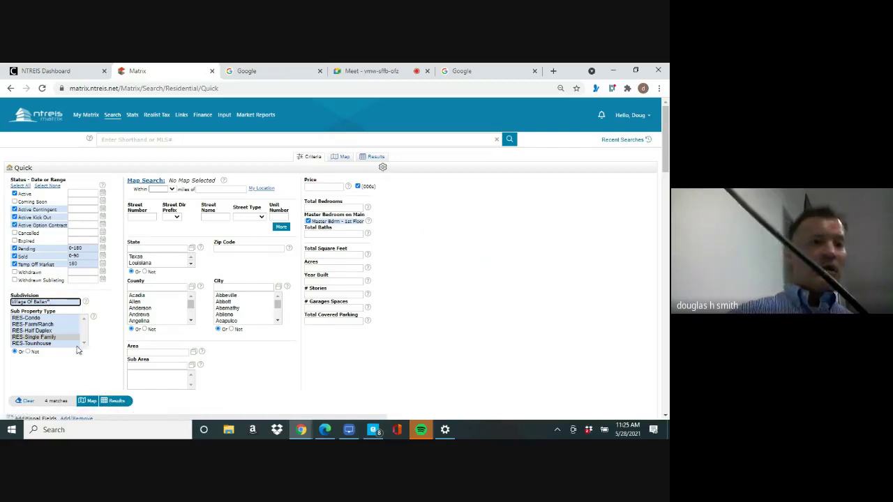
Drop Temp Off Market, widen Sold to 0-180 days, and show the five Village Of Ballantrae results
left_click(14, 265)
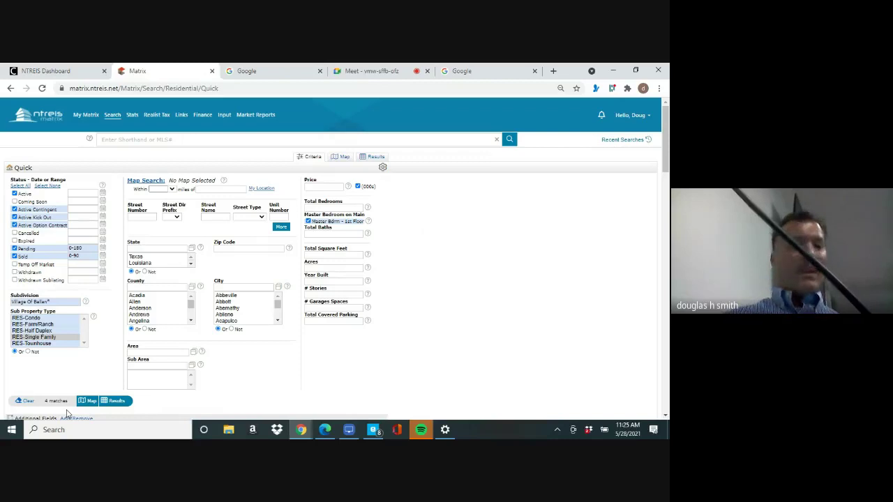
left_click(94, 258)
key("BackSpace")
key("BackSpace")
type("180")
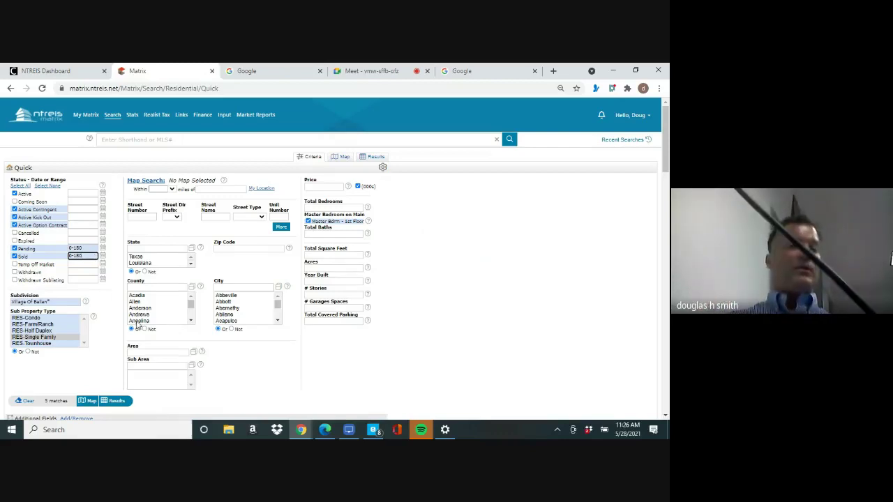
left_click(117, 402)
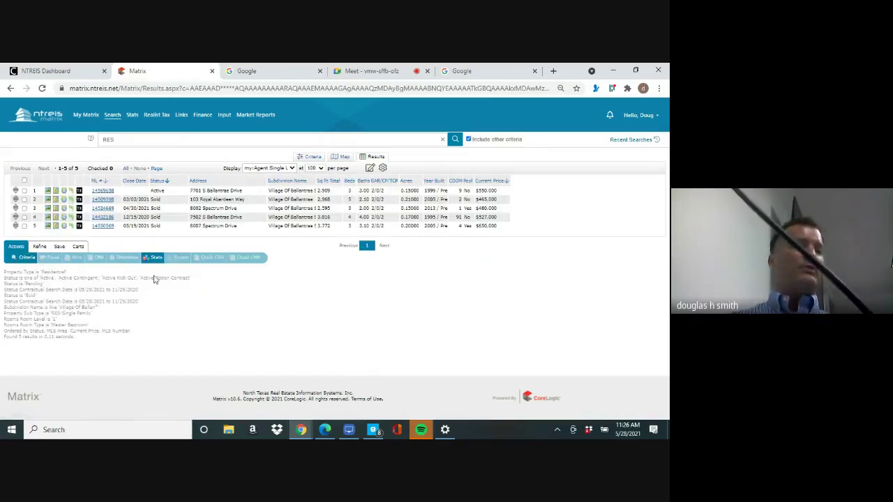
Check all five Village Of Ballantrae listings after the Quick CMA no-selection alert
left_click(214, 258)
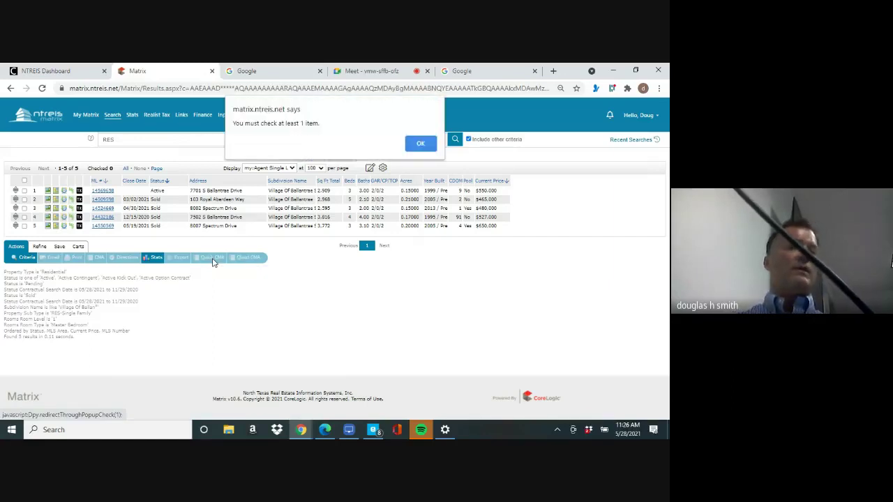
left_click(418, 148)
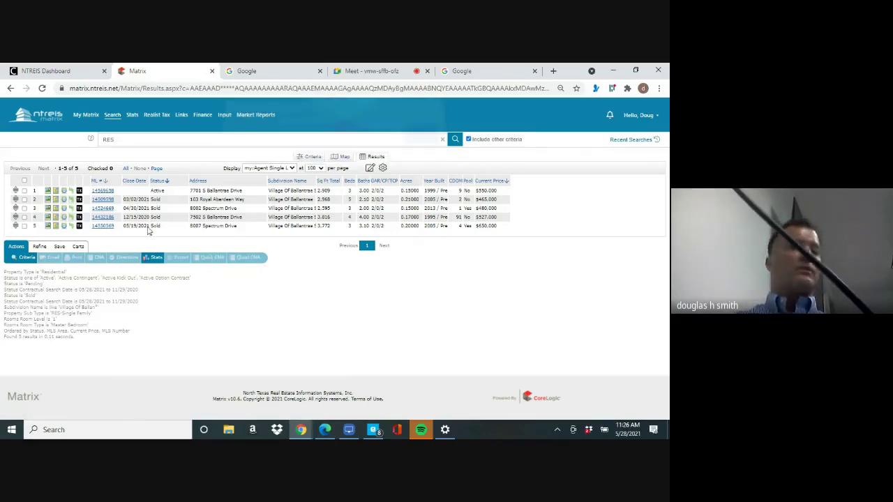
left_click(24, 182)
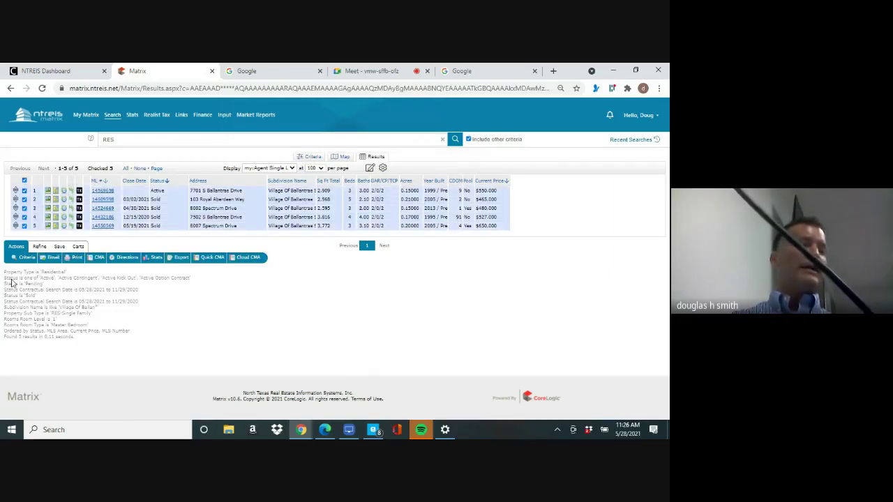
Generate the Quick CMA PDF from the five checked listings
left_click(213, 258)
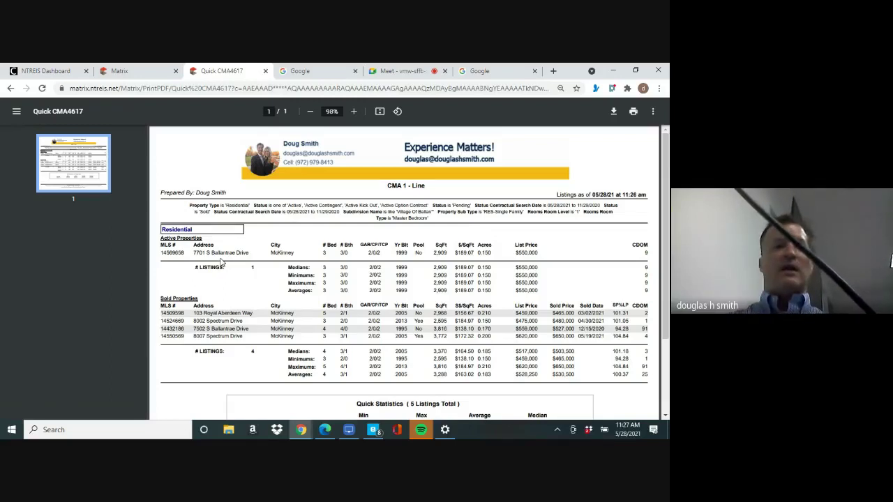
Review the CMA PDF down to the Quick Statistics table, then switch to Edge
scroll(221, 263, "down", 1)
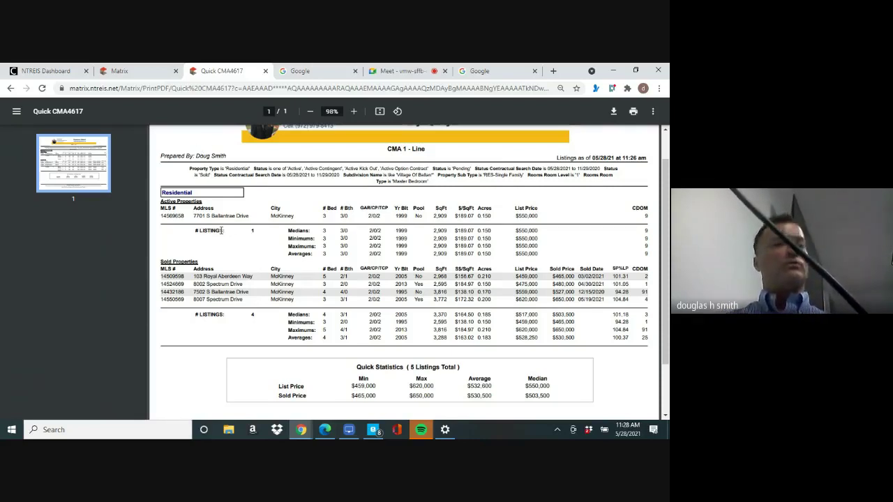
left_click(325, 430)
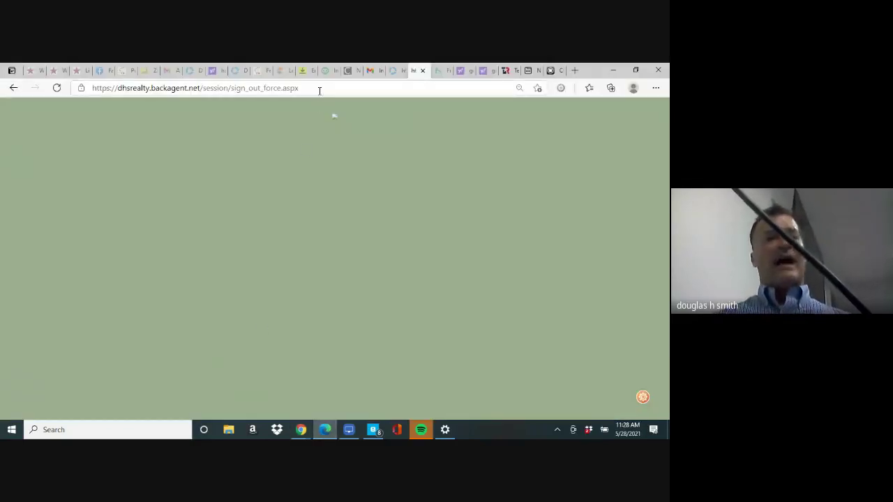
Load chicagoagent.com in Edge, dismiss the password warning, and return to the Quick CMA4617 PDF
left_click(320, 90)
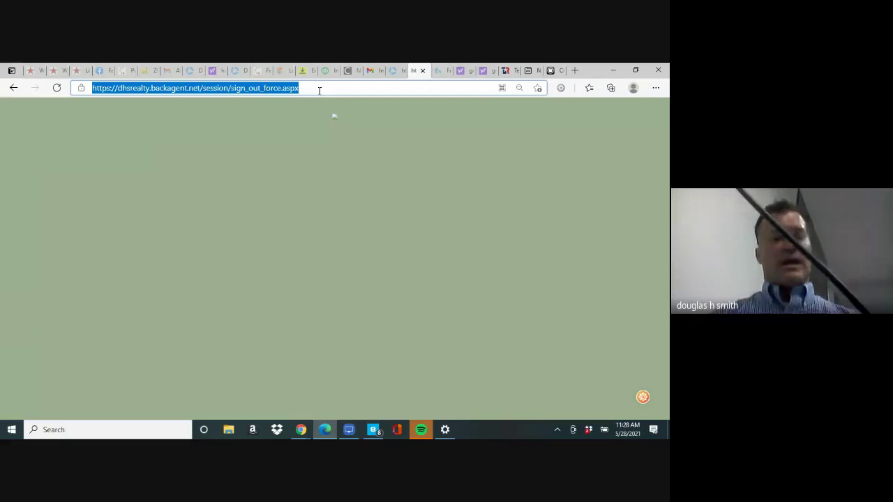
type("chic")
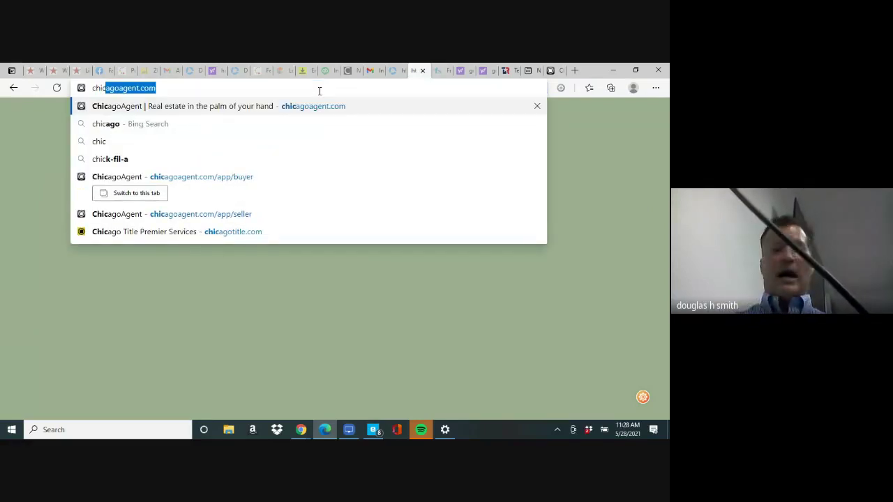
key("Return")
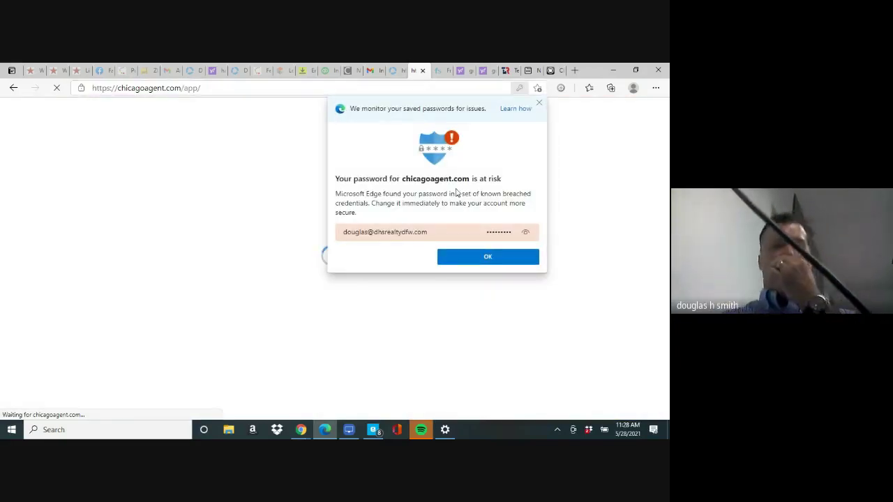
left_click(504, 259)
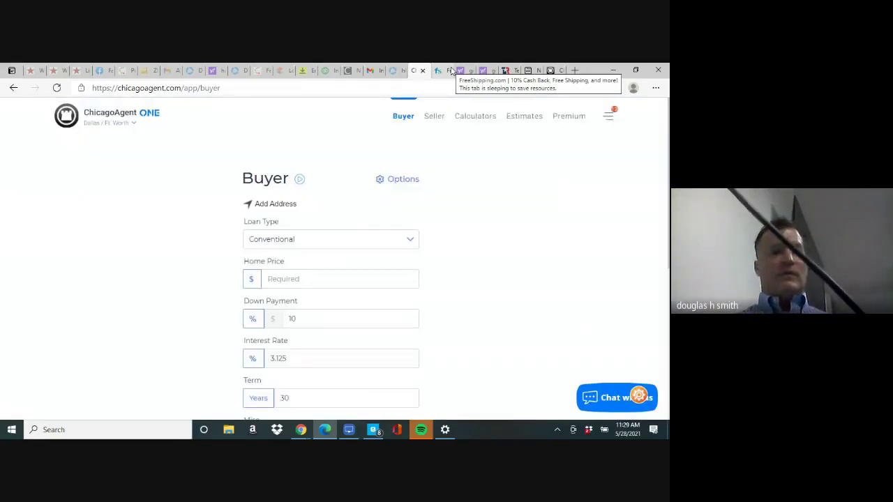
mouse_move(300, 432)
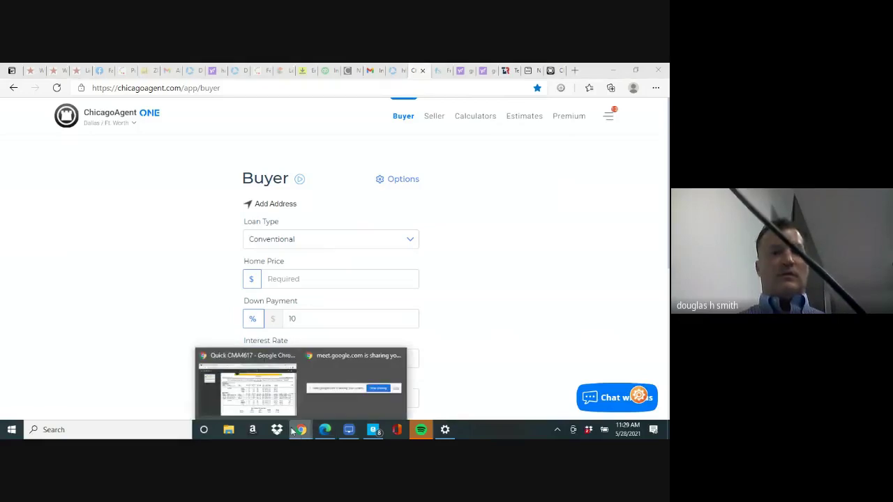
left_click(272, 396)
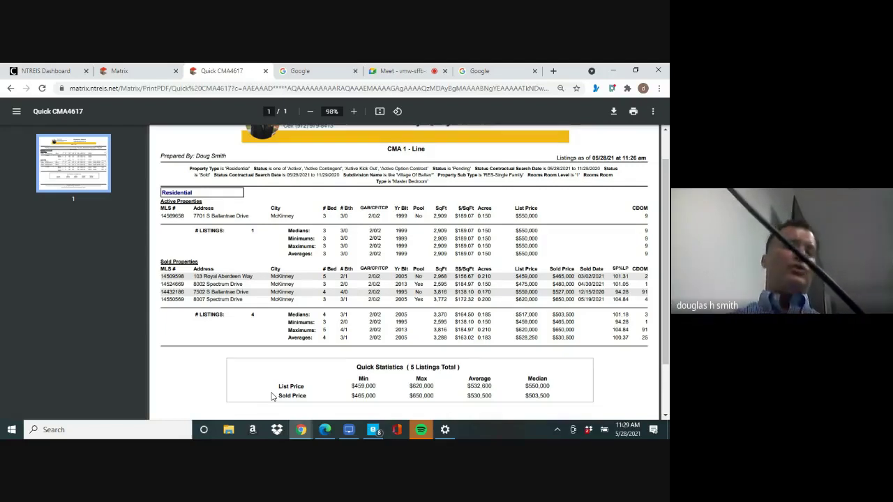
Review the Quick CMA4617 report to its footer, then bring the ChicagoAgent window forward
scroll(272, 396, "down", 2)
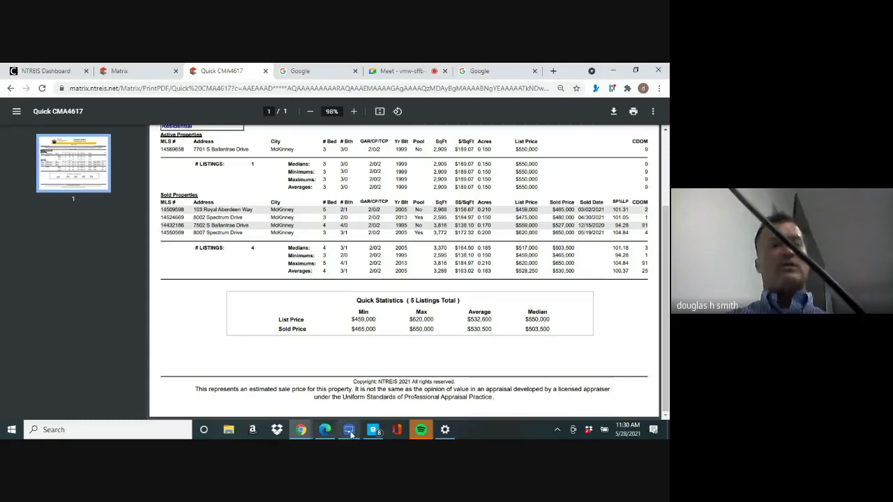
mouse_move(302, 429)
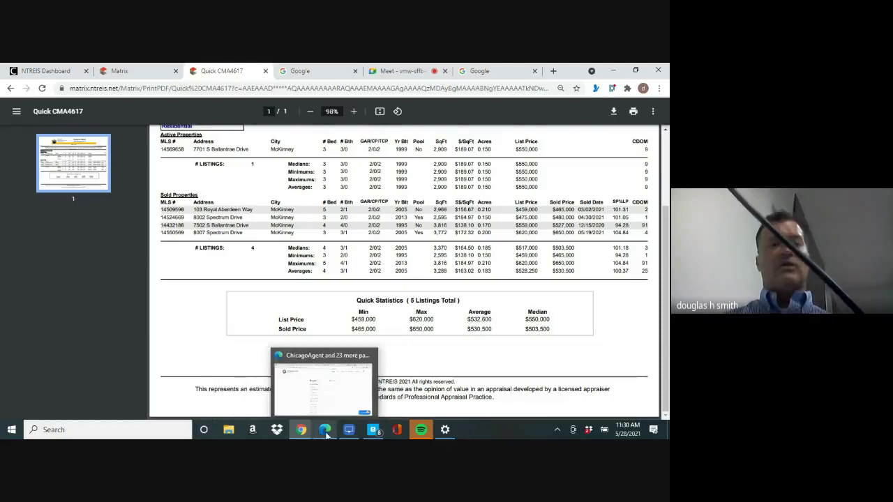
left_click(325, 434)
Switch to the Seller net sheet calculator, with its blank sales price and 6% broker fee
left_click_drag(668, 187, 667, 217)
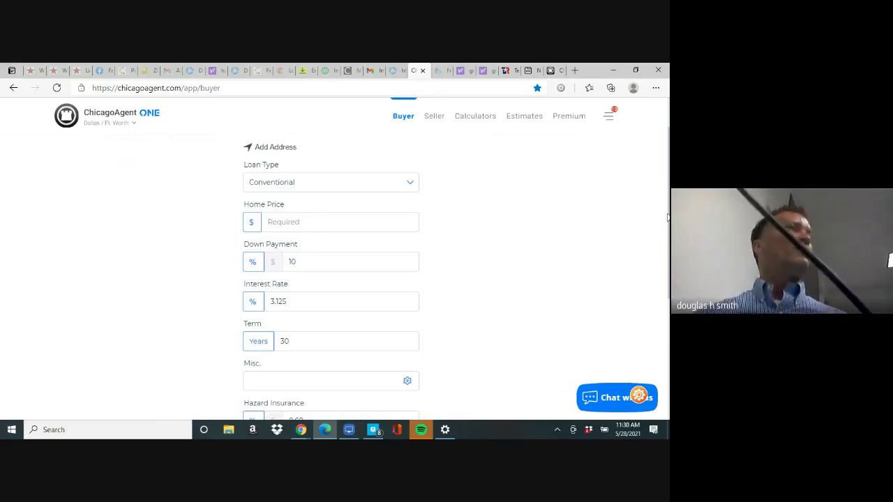
left_click(434, 119)
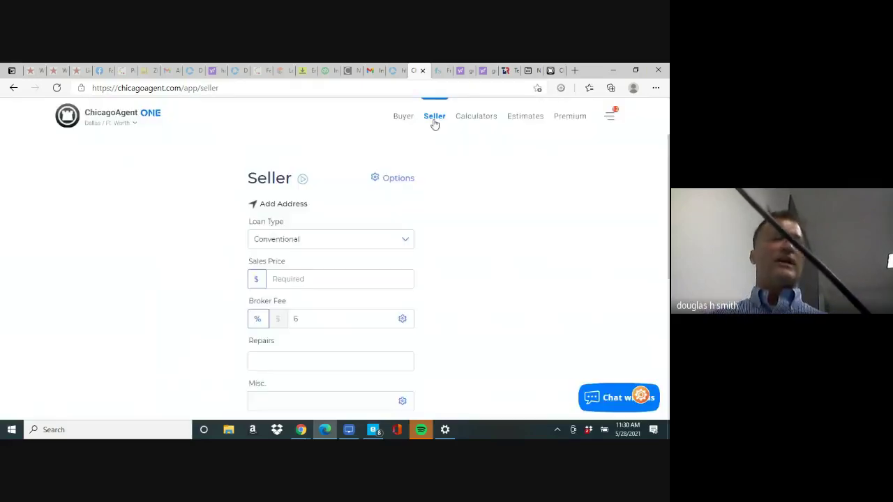
scroll(331, 279, "down", 1)
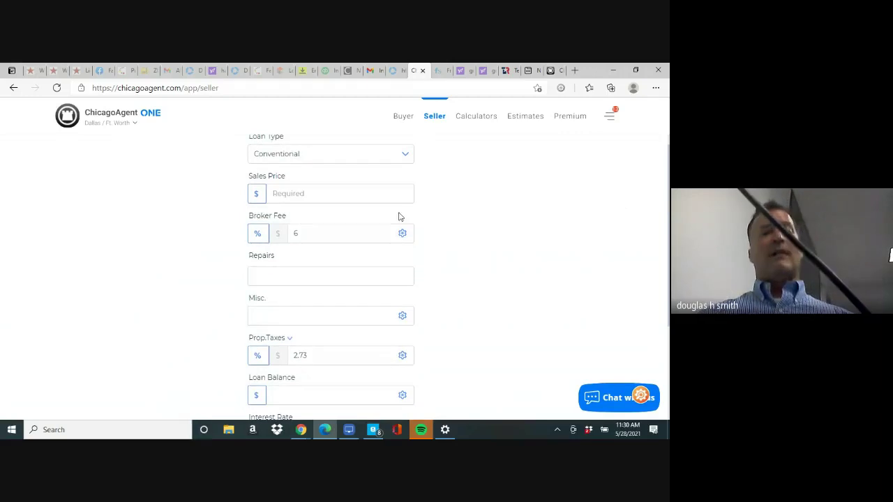
Enter 400,000 as the Sales Price in the Seller calculator
left_click(365, 200)
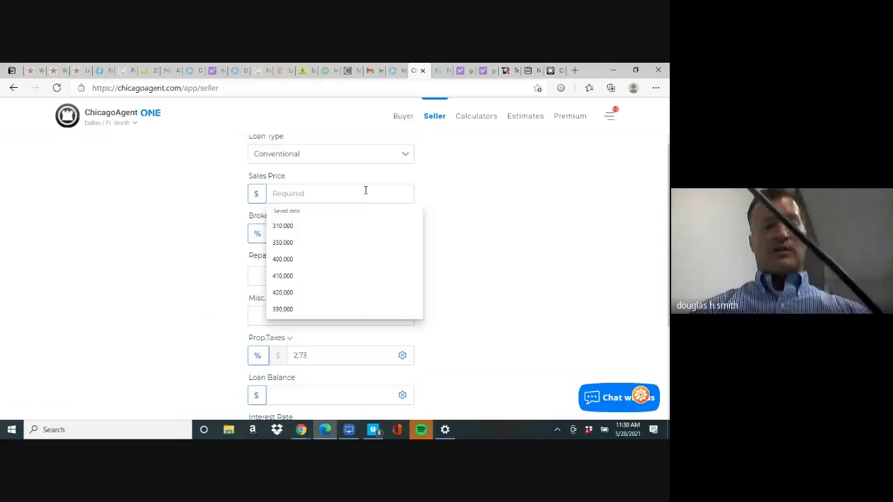
type("4000000")
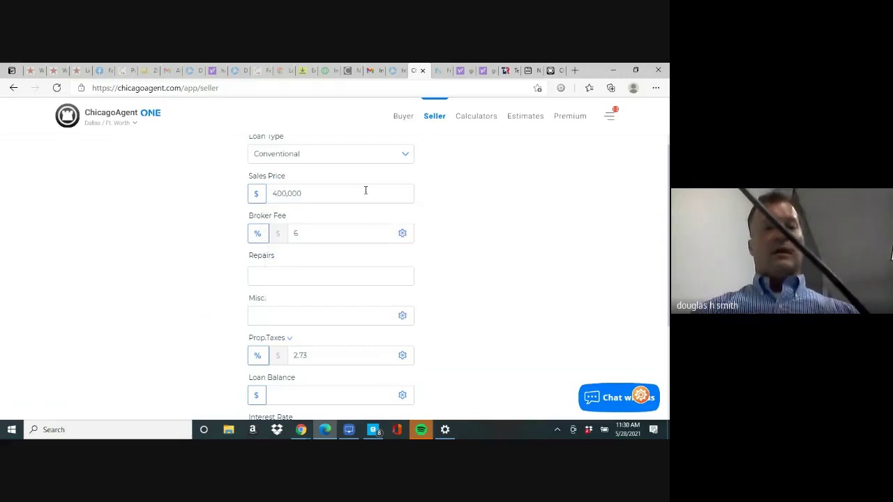
key("Tab")
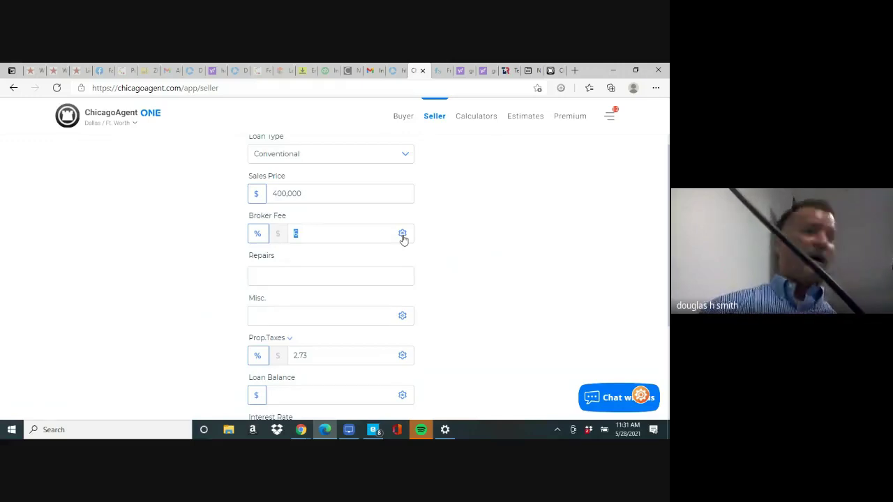
Lower the listing broker fee to 2% for this estimate only, making the total fee 5%
left_click(403, 236)
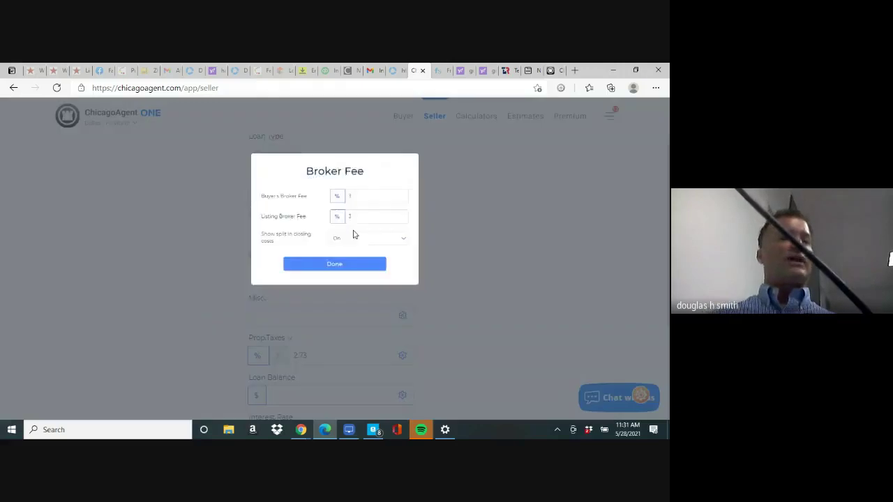
left_click(382, 216)
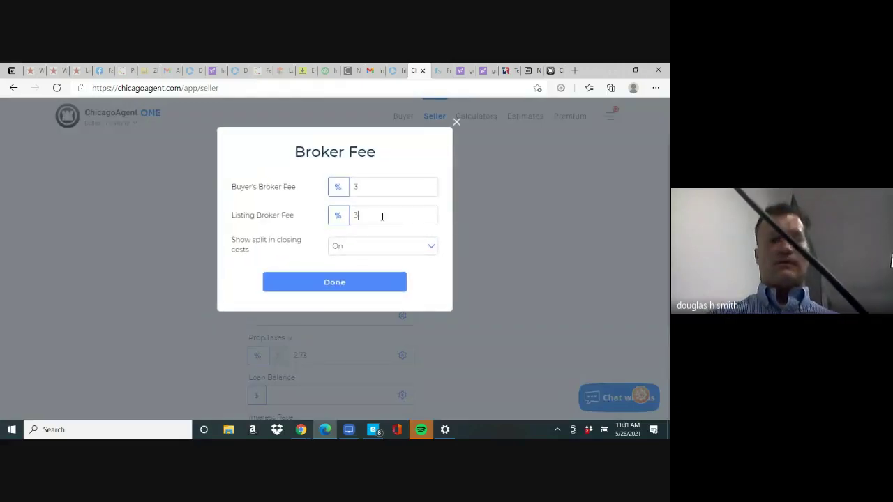
type("2")
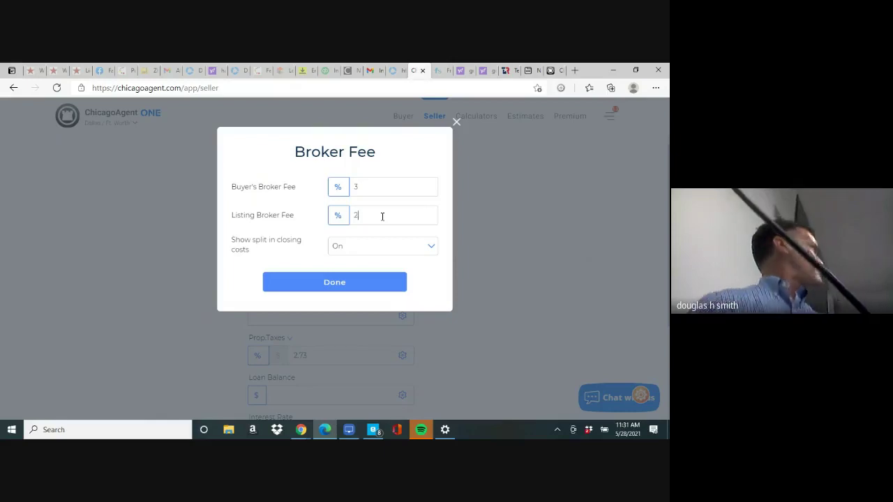
left_click(374, 286)
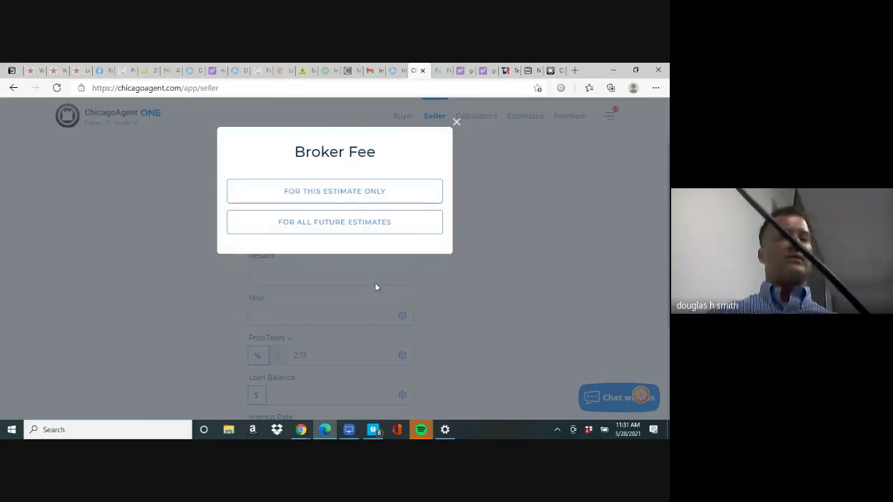
left_click(353, 198)
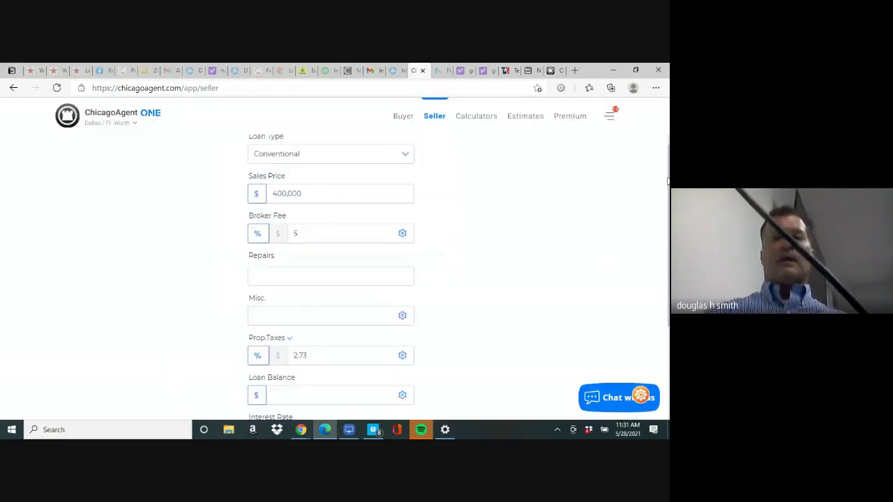
Erase the 3.875 value from the Interest Rate field
left_click_drag(668, 188, 668, 248)
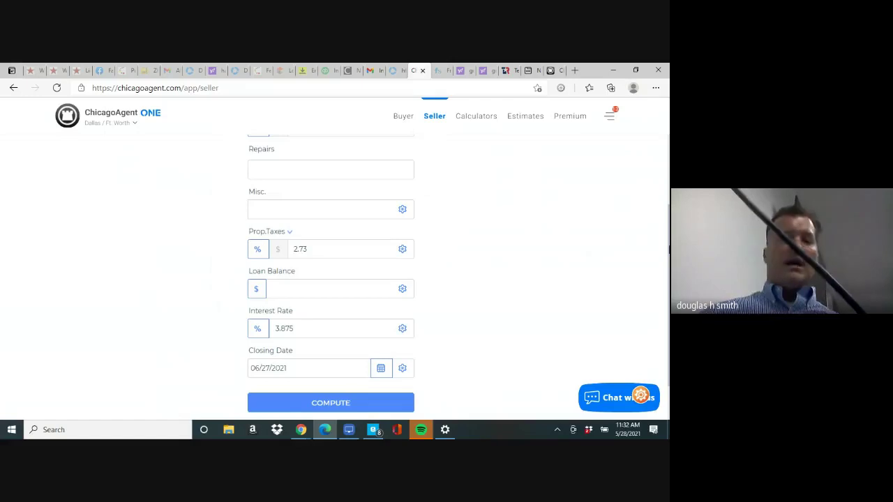
left_click(352, 332)
key("BackSpace")
key("BackSpace")
key("BackSpace")
key("BackSpace")
key("BackSpace")
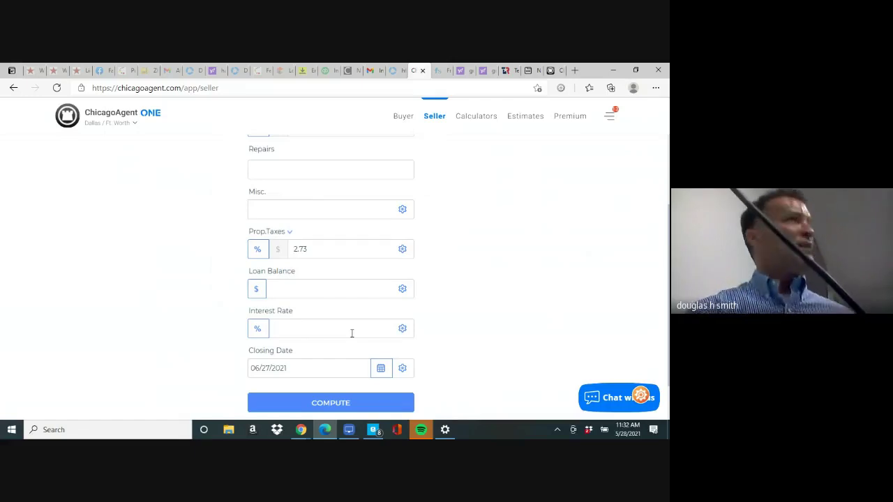
left_click(351, 334)
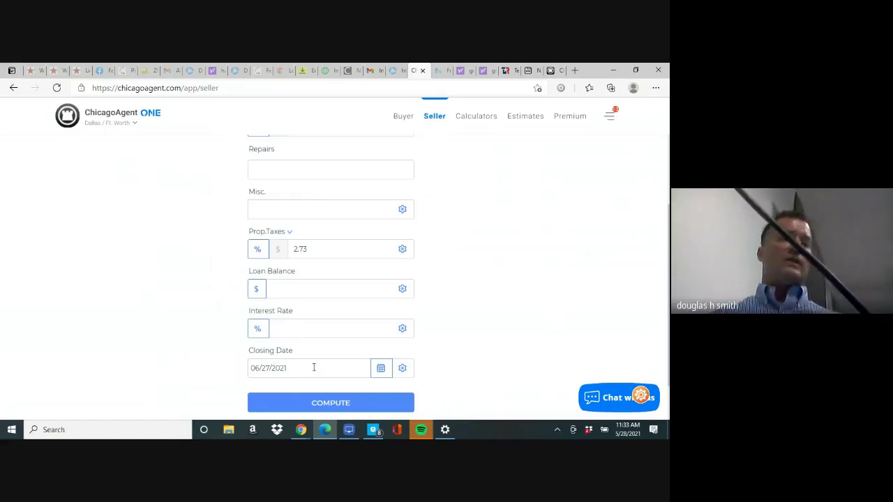
left_click(402, 370)
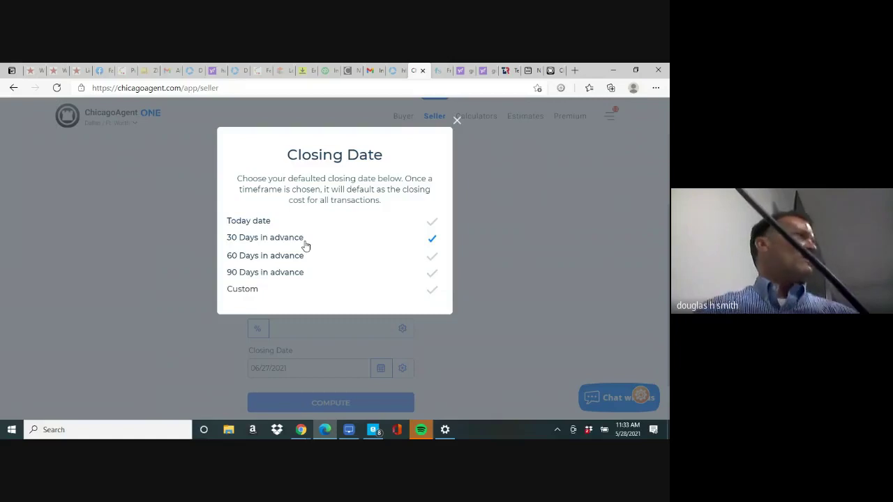
left_click(457, 122)
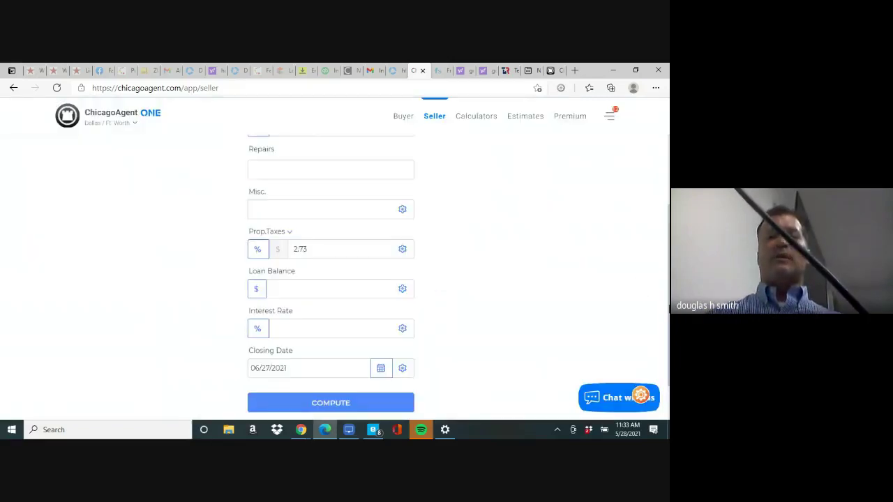
scroll(669, 301, "up", 2)
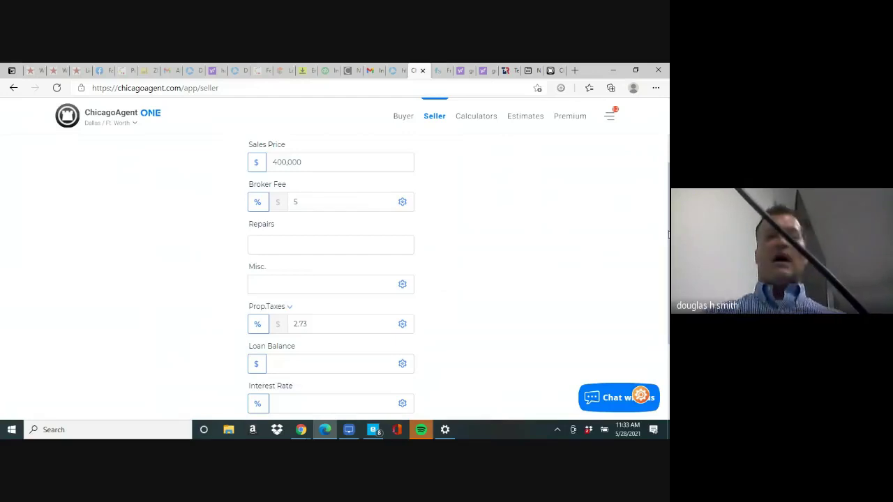
scroll(361, 332, "down", 2)
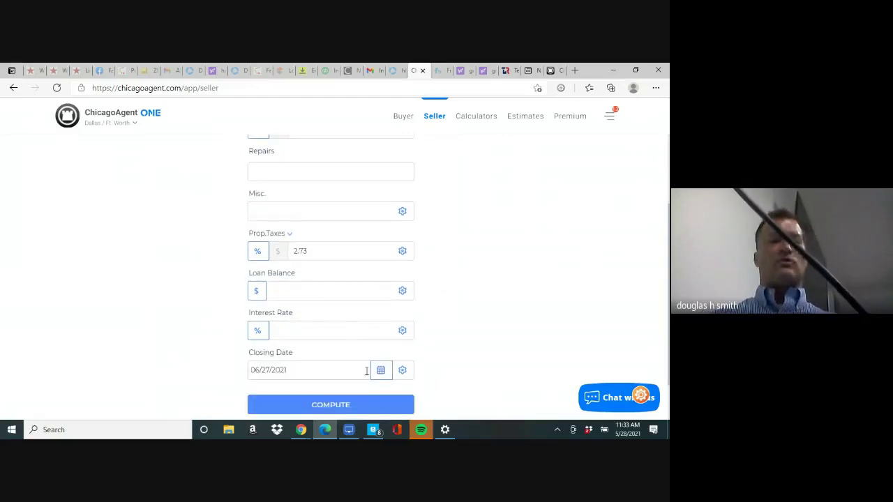
Compute the seller estimate: $371,238.55 net at close with $23,466.00 closing costs
left_click(349, 407)
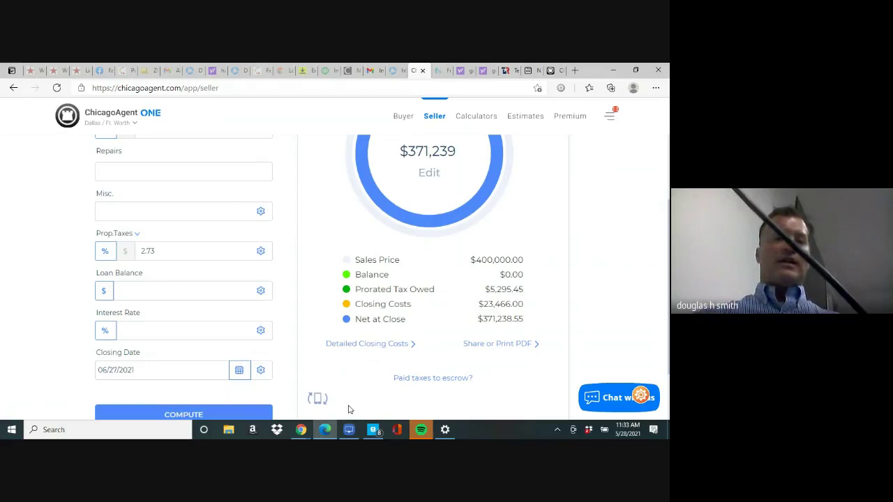
scroll(349, 410, "up", 1)
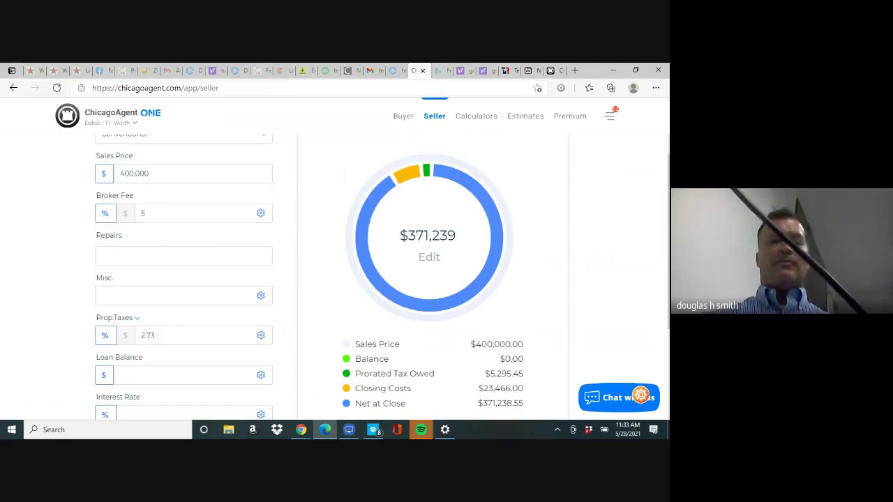
scroll(335, 279, "down", 2)
Generate the printable seller net sheet showing $371,238.55 net at close in print preview
left_click(184, 387)
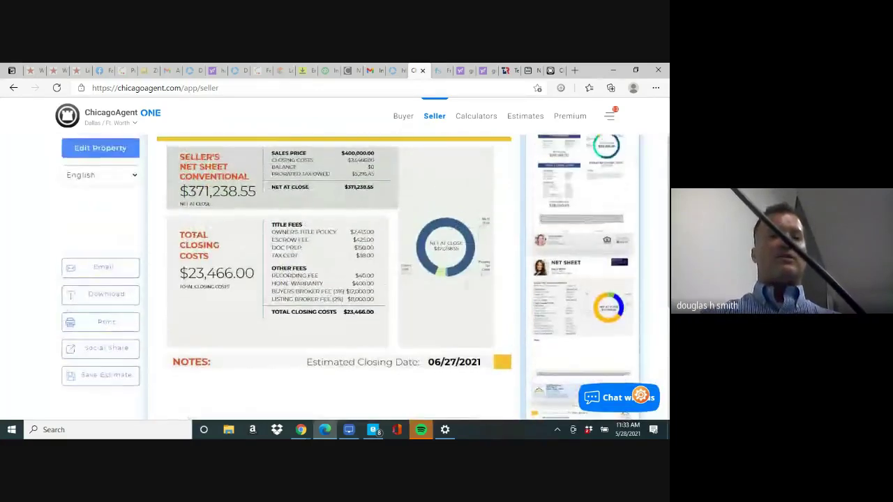
scroll(334, 279, "down", 1)
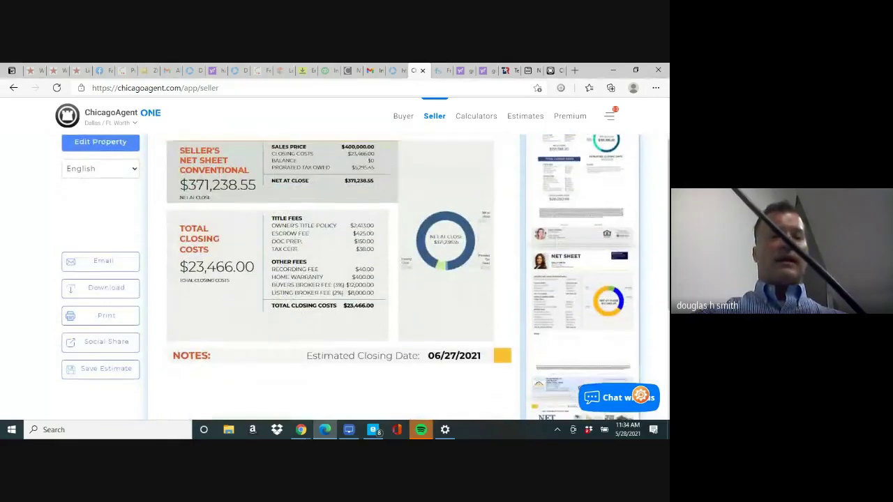
scroll(335, 279, "up", 1)
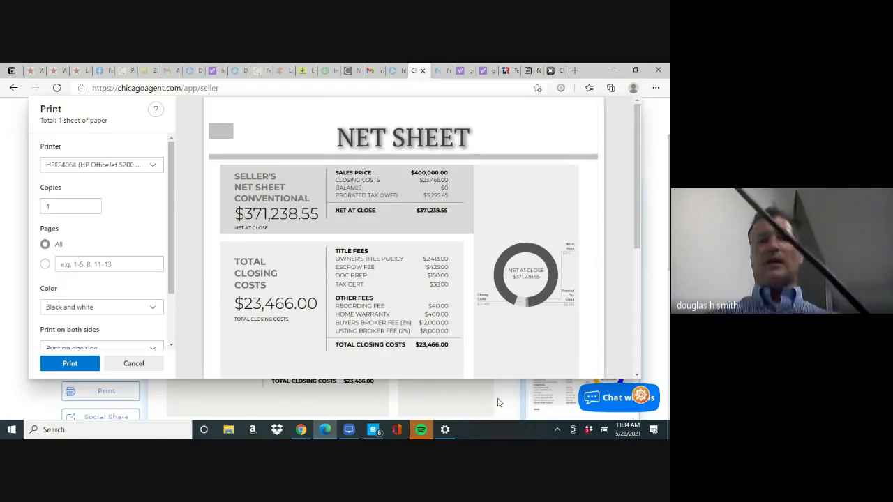
Look over the net sheet print preview, then cancel it without printing
left_click_drag(637, 220, 627, 343)
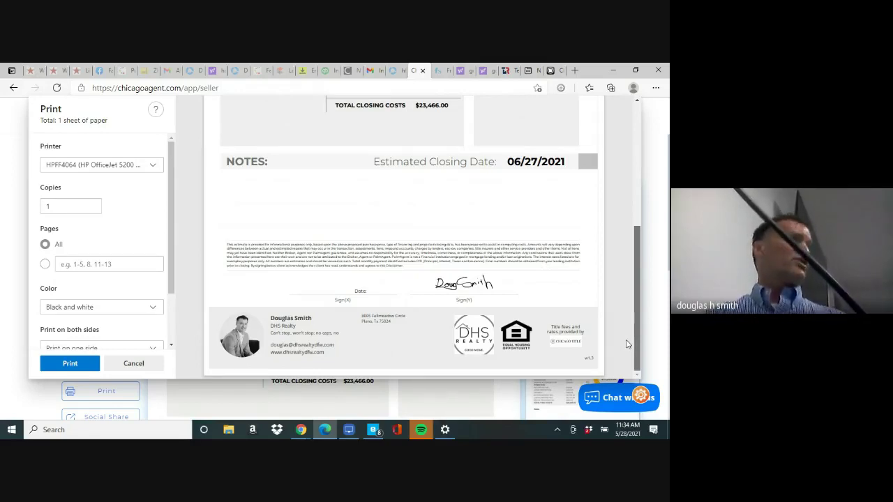
scroll(616, 253, "up", 4)
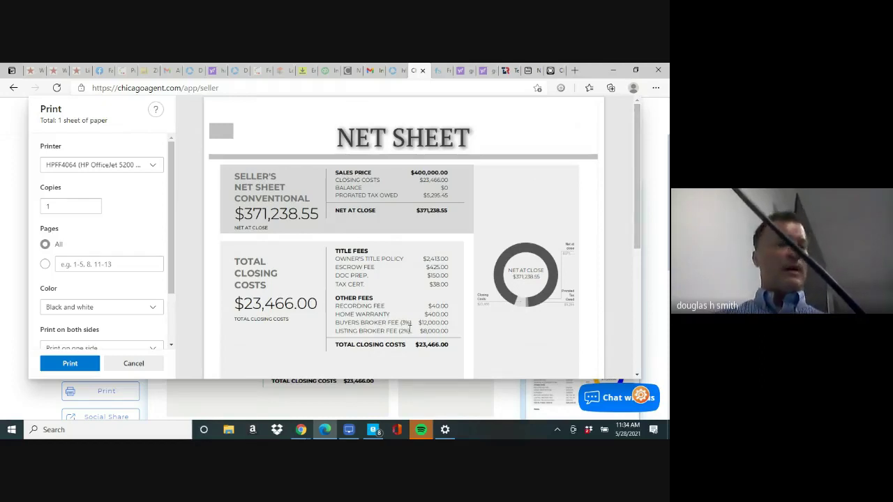
left_click(125, 364)
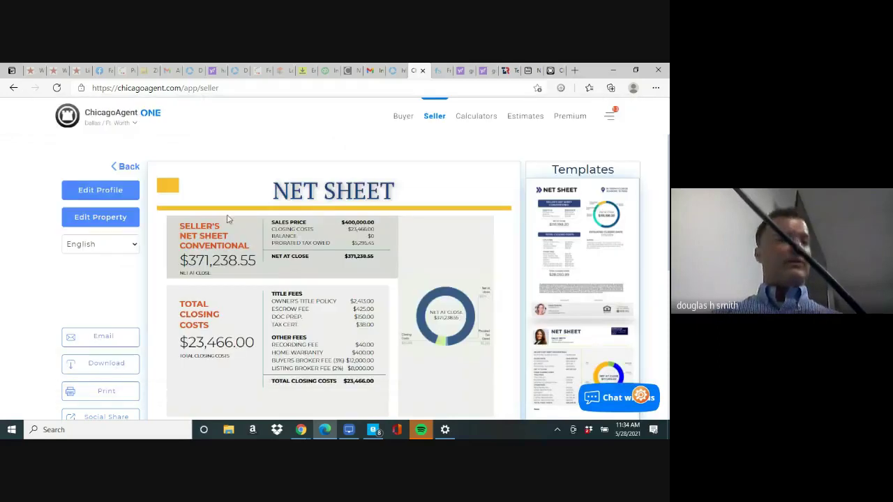
Recompute the net sheet at a $410,000 sales price, netting $380,553.16 at close
left_click(128, 168)
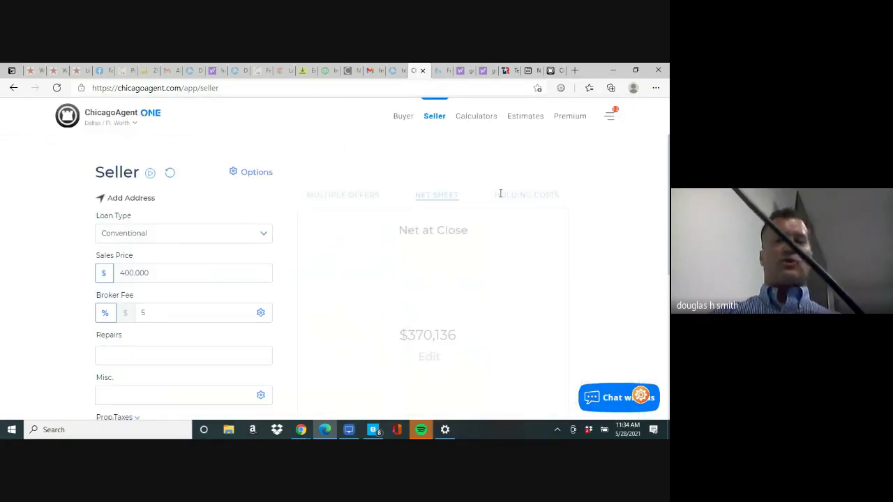
left_click(207, 275)
key("BackSpace")
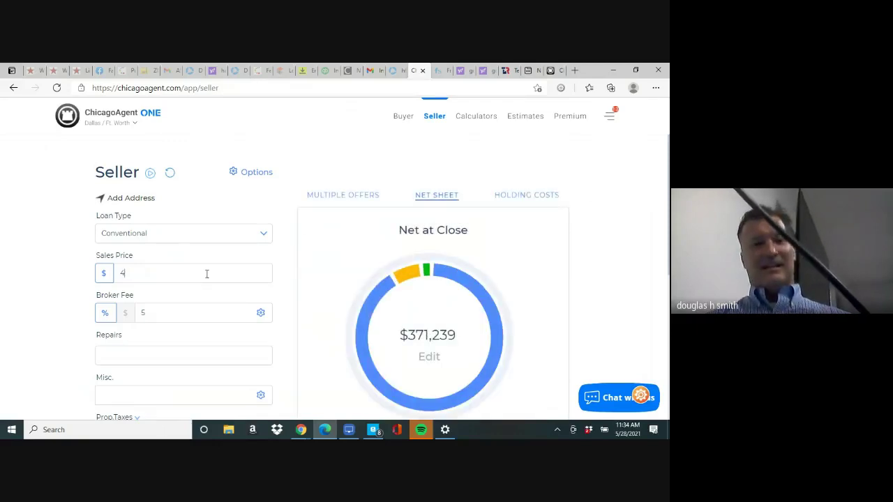
key("BackSpace")
key("BackSpace")
key("BackSpace")
key("BackSpace")
type("10000")
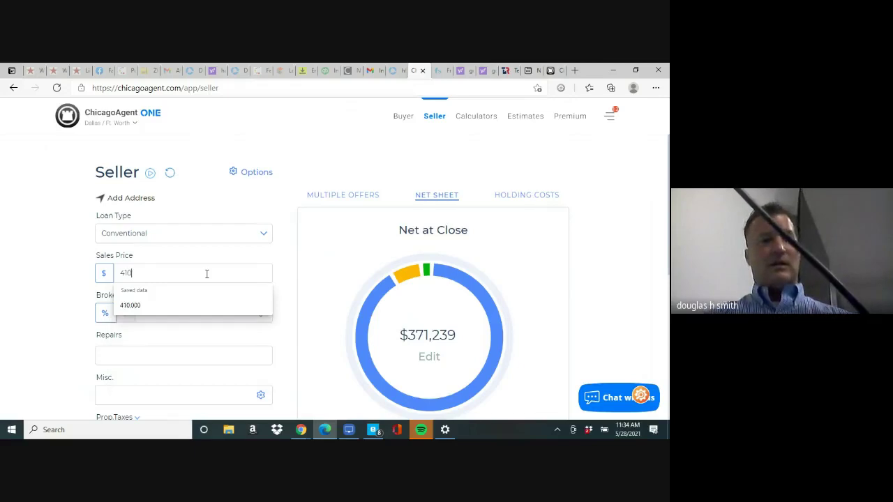
key("Tab")
key("Tab")
key("Tab")
key("Tab")
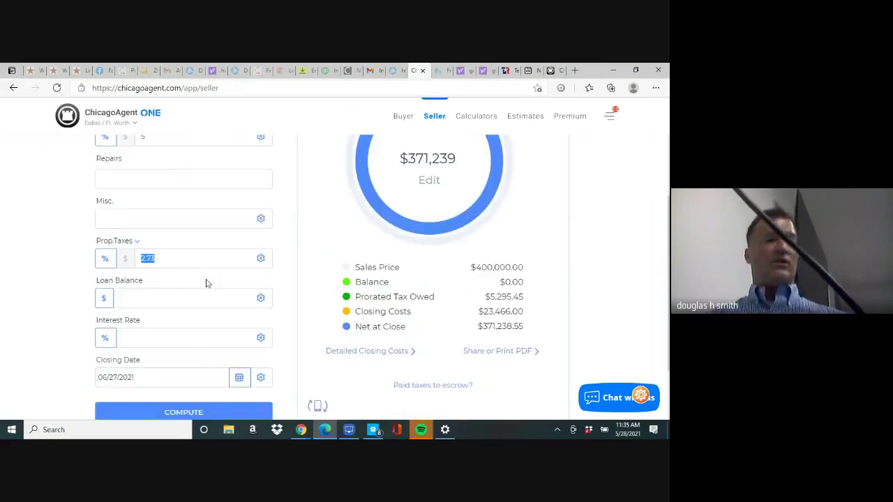
left_click(201, 416)
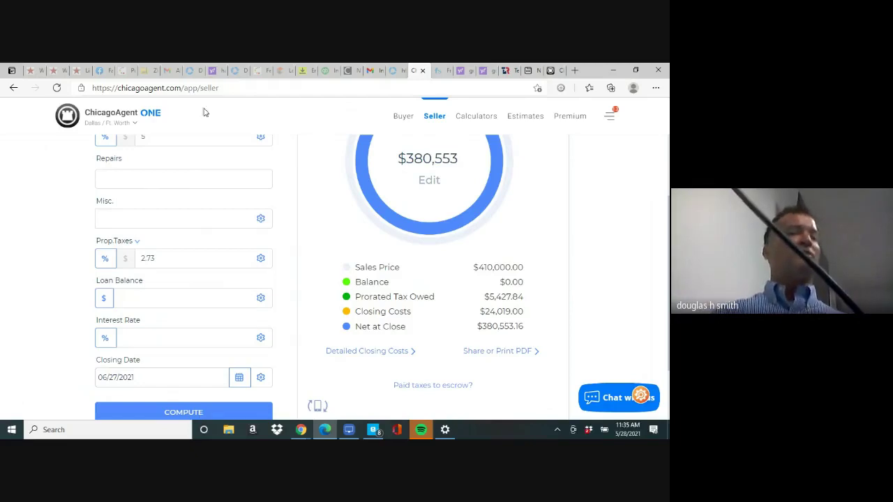
left_click(223, 89)
Go to texasrealestate.com in place of the seller calculator
left_click(222, 89)
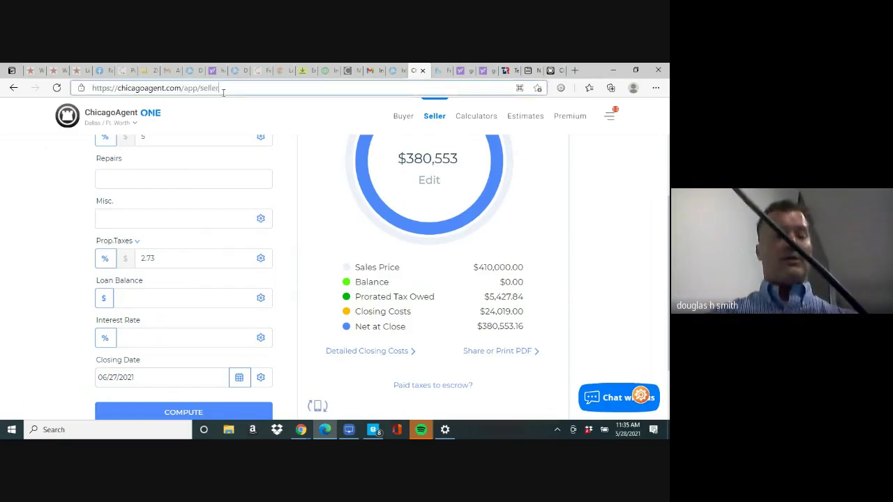
key("BackSpace")
key("BackSpace")
key("BackSpace")
key("BackSpace")
key("BackSpace")
key("BackSpace")
key("BackSpace")
key("BackSpace")
key("BackSpace")
key("BackSpace")
key("BackSpace")
key("BackSpace")
key("BackSpace")
key("BackSpace")
key("BackSpace")
key("BackSpace")
key("BackSpace")
key("BackSpace")
key("BackSpace")
key("BackSpace")
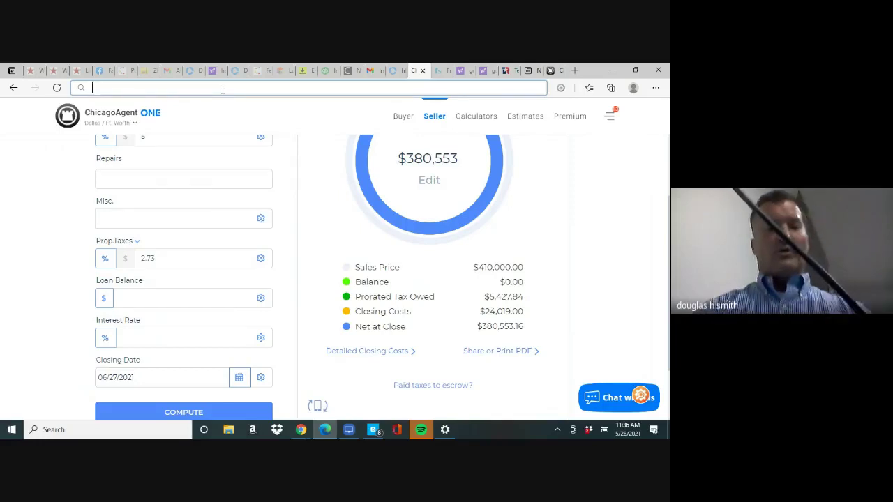
type("texasrealestate.com")
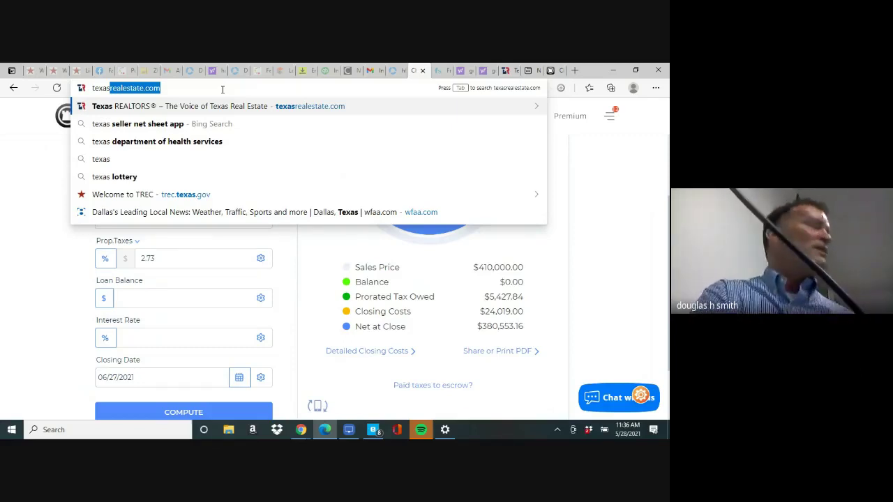
key("Return")
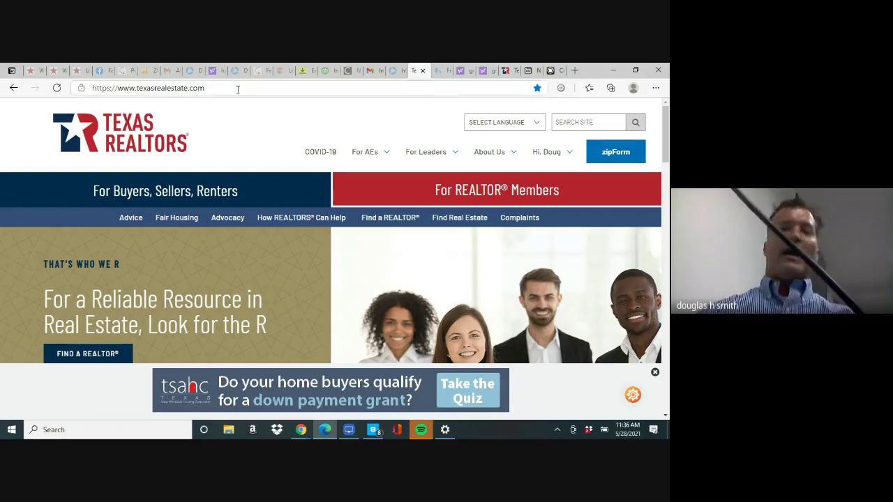
Launch zipForm from the Texas REALTORS member home page
left_click(610, 154)
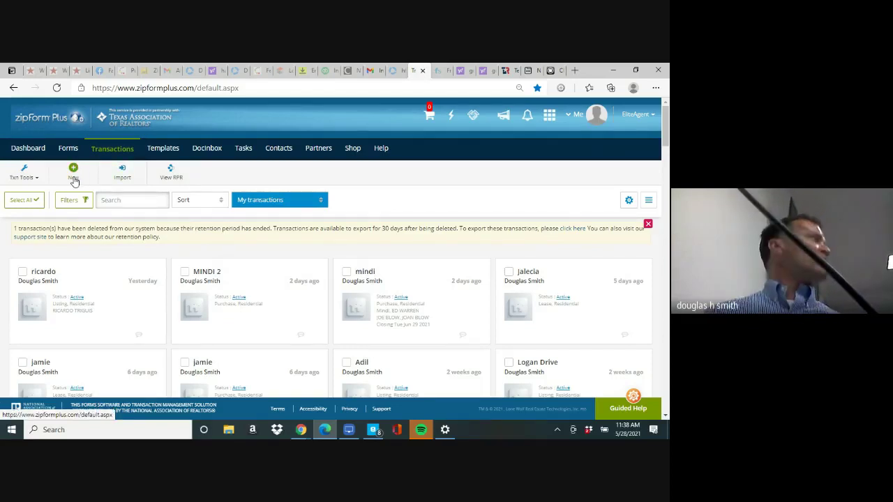
Start a new transaction from the zipForm Plus Transactions list
left_click(74, 180)
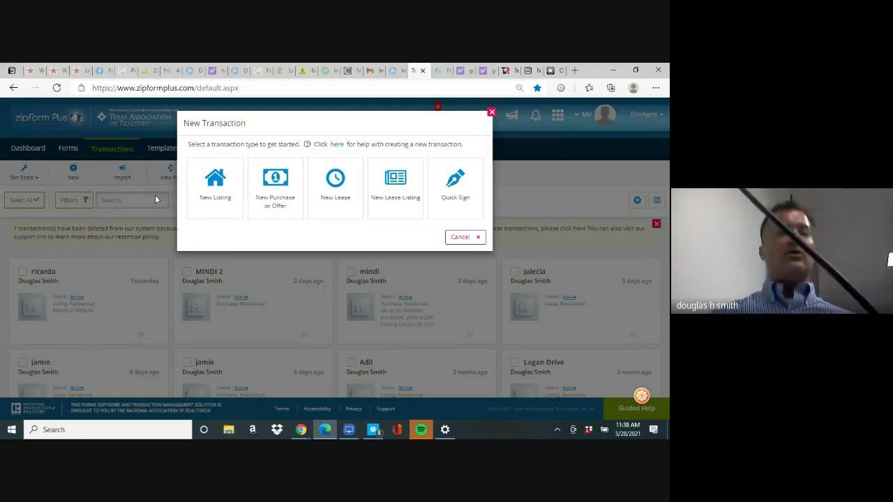
Begin a new listing transaction named for the seller, with the Residential property category
left_click(208, 199)
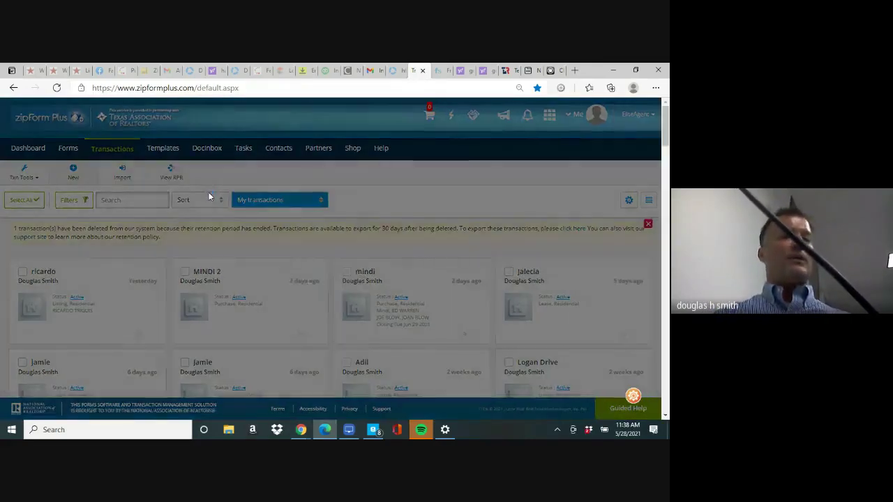
left_click(252, 163)
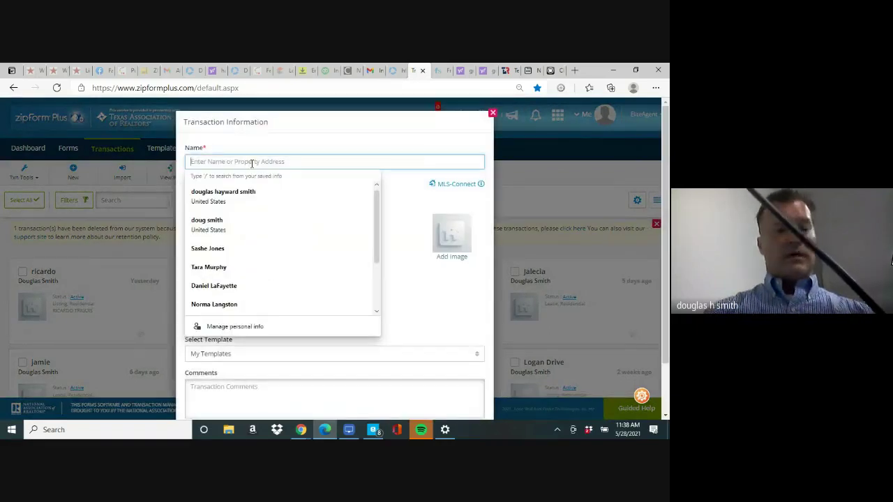
type("LESLIE")
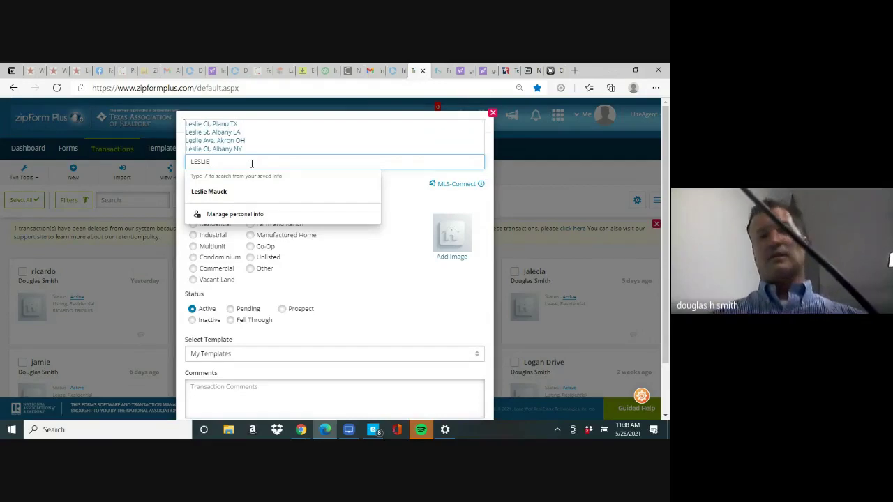
key("Down")
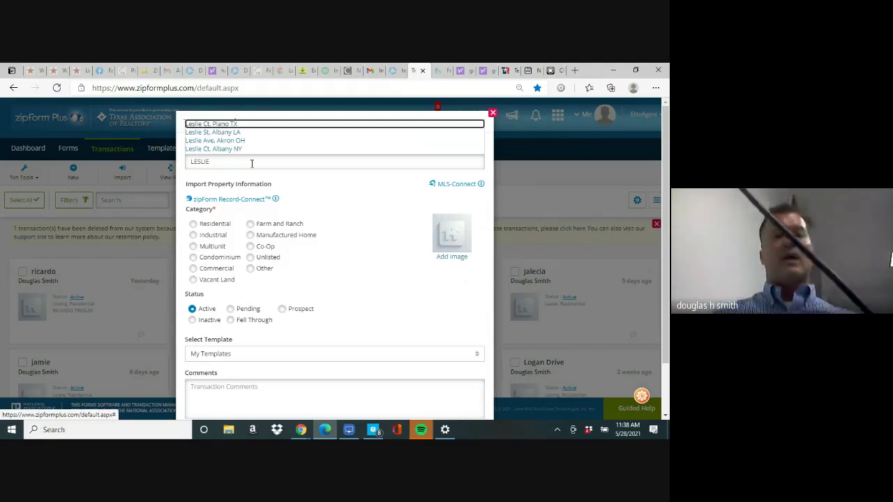
left_click(193, 224)
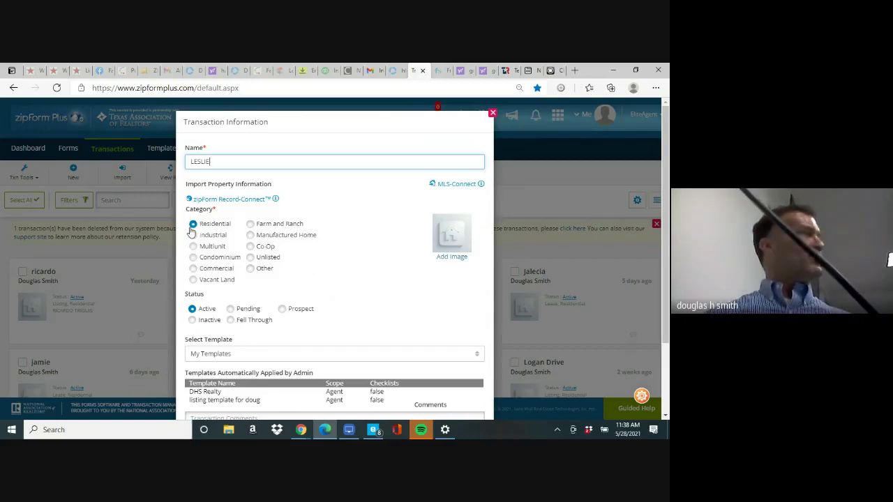
Apply the agent's personal listing template and save the transaction
left_click(273, 363)
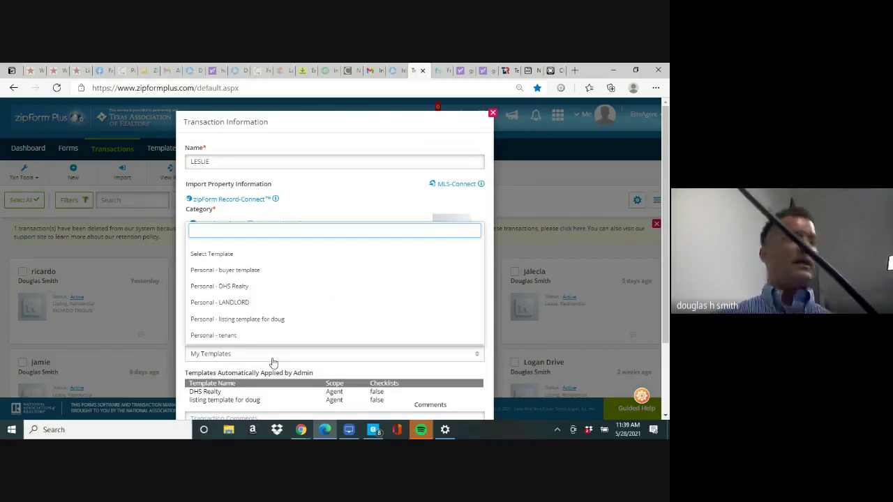
left_click(255, 322)
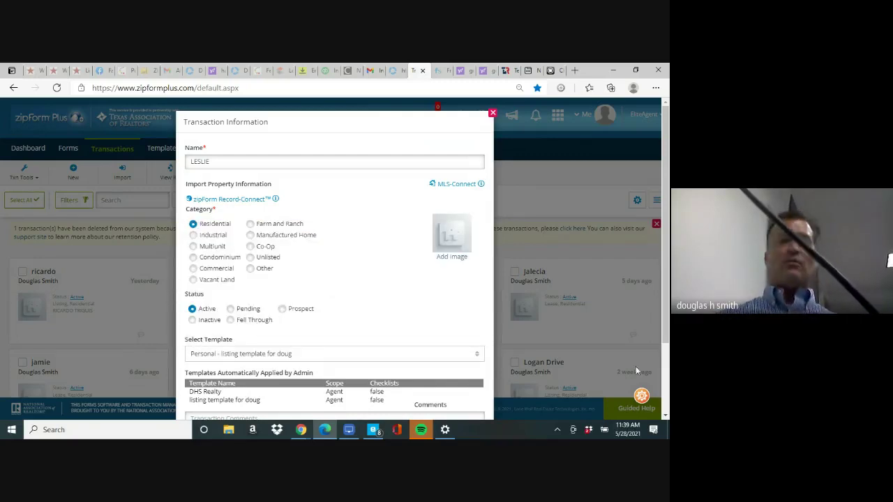
scroll(668, 399, "down", 3)
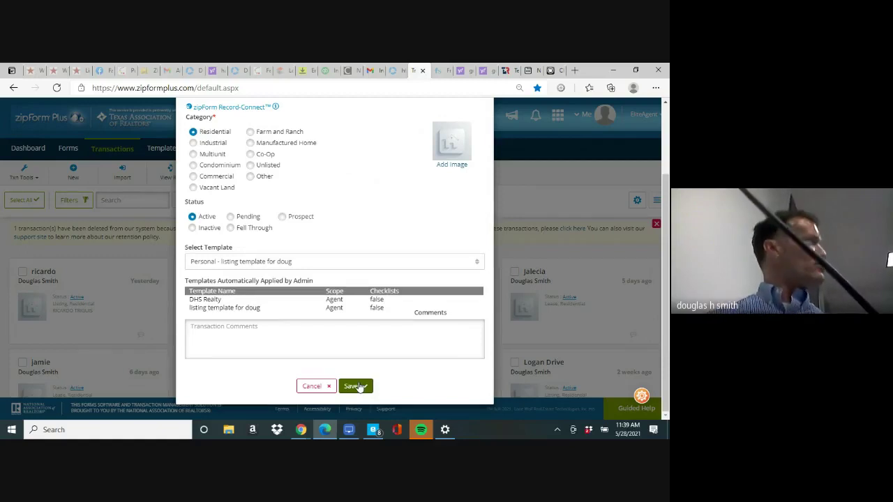
left_click(358, 386)
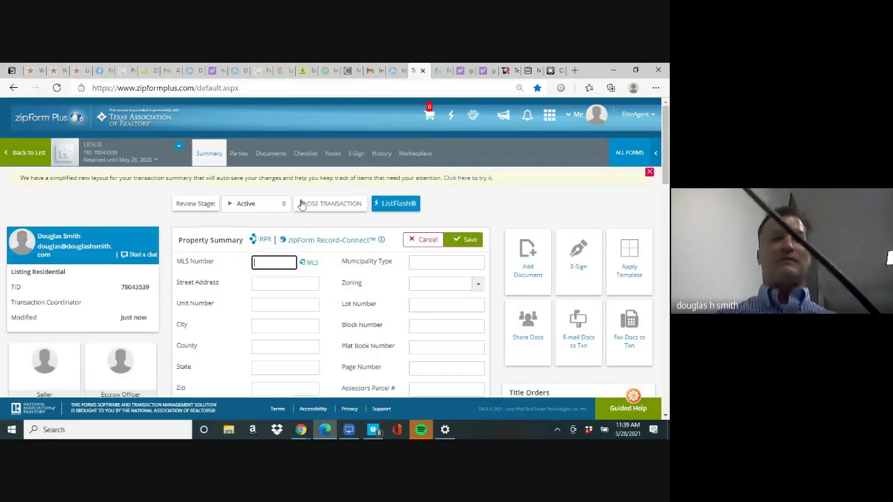
Show the transaction's documents and open the Information About Brokerage Services form
left_click(272, 154)
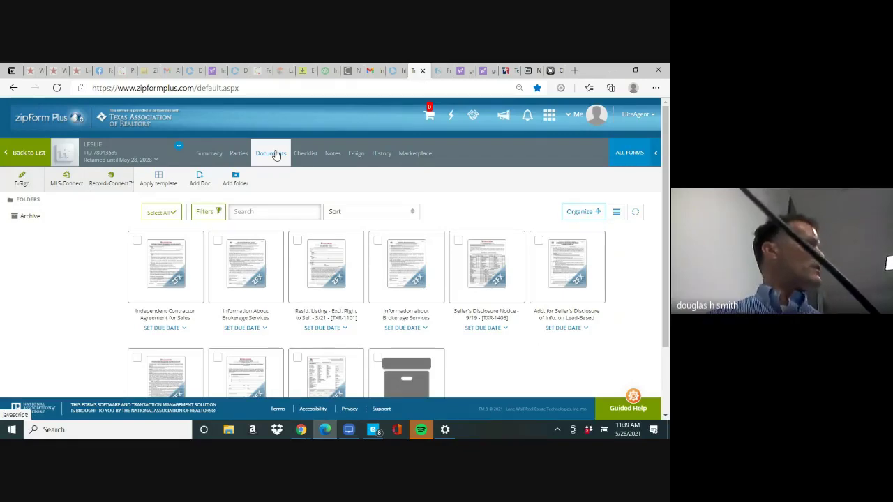
left_click(252, 268)
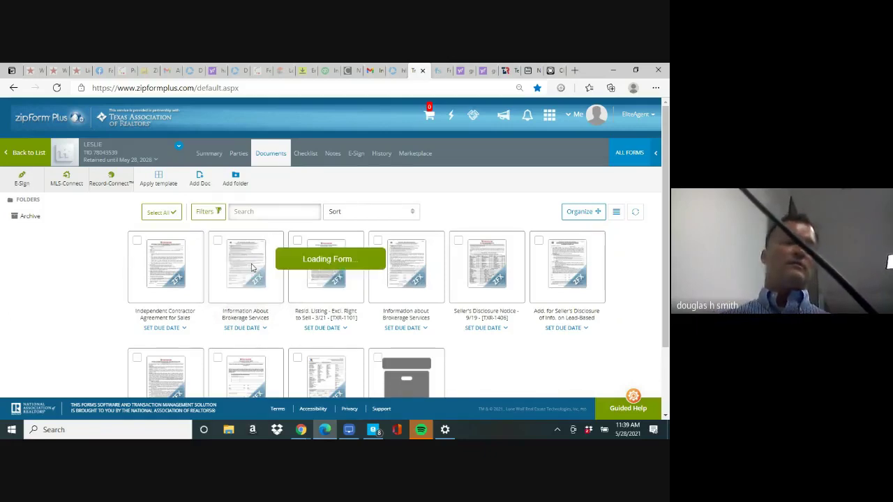
Look over the IABS and Seller's Disclosure forms, then open Resid. Listing – Excl. Right to Sell
left_click_drag(516, 243, 503, 360)
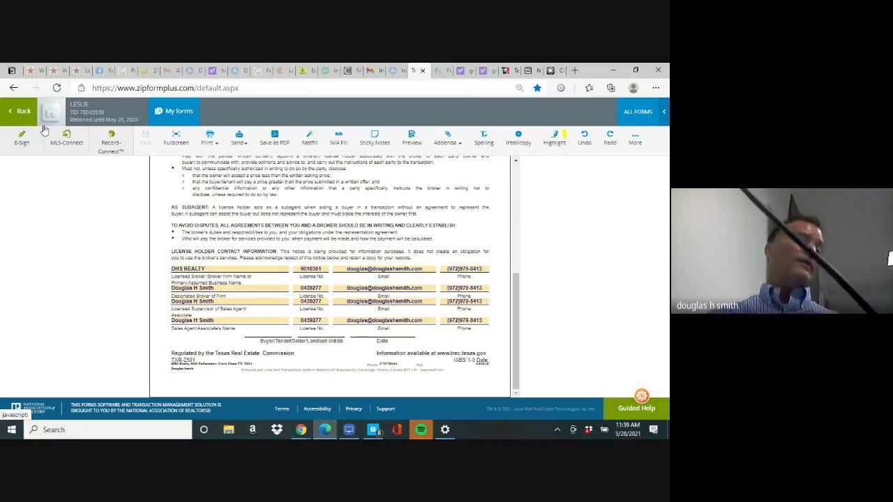
left_click(23, 112)
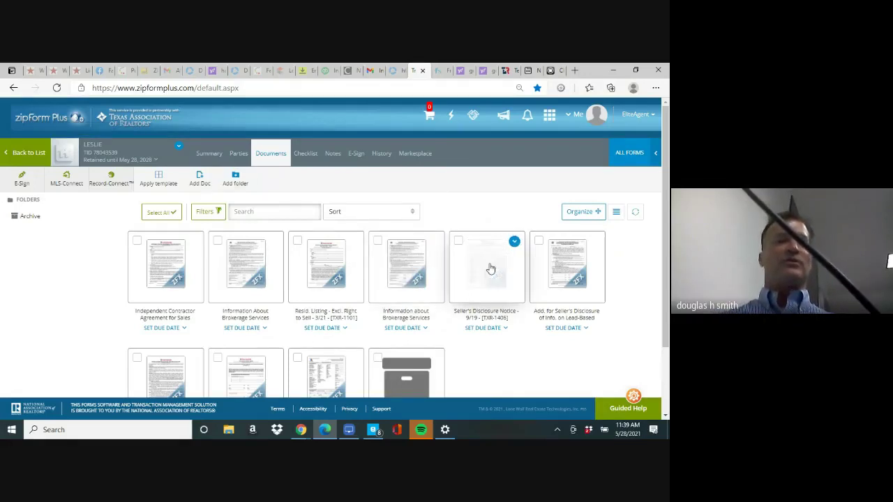
left_click(491, 269)
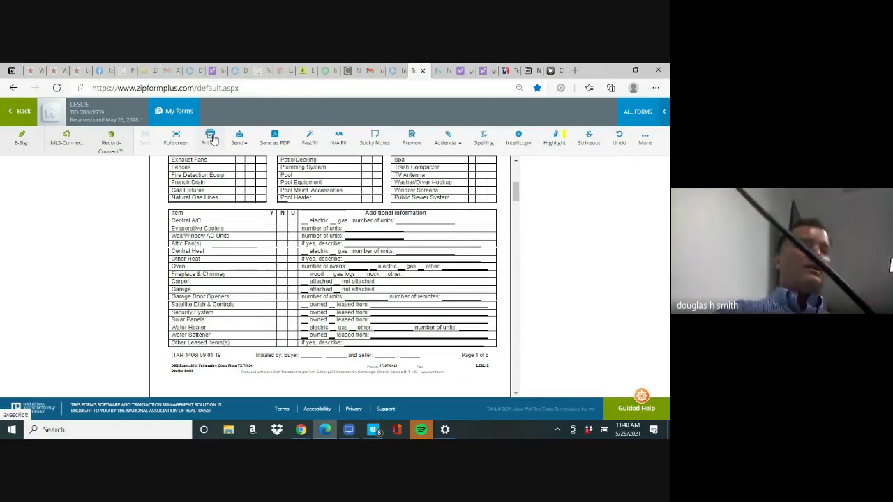
left_click(24, 111)
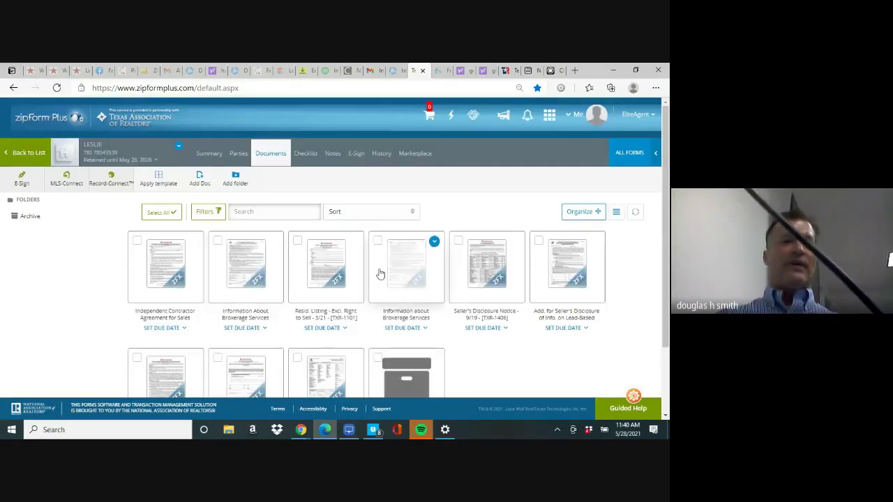
left_click(318, 281)
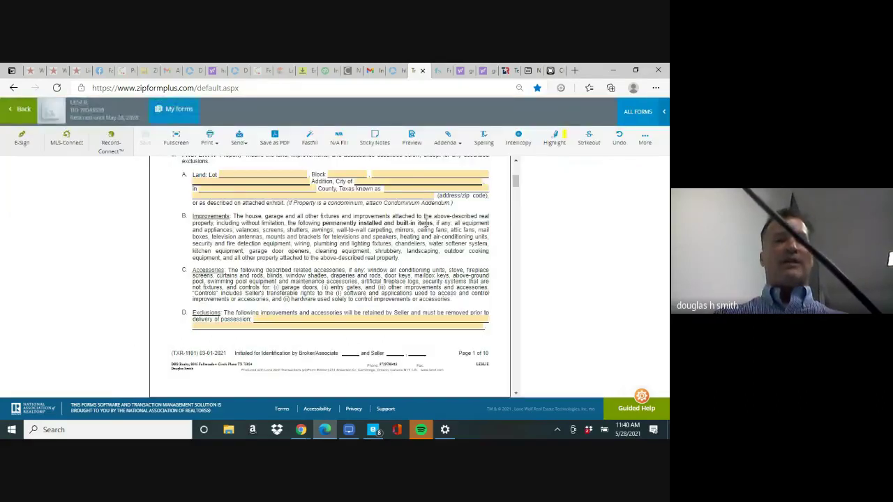
left_click_drag(517, 184, 516, 176)
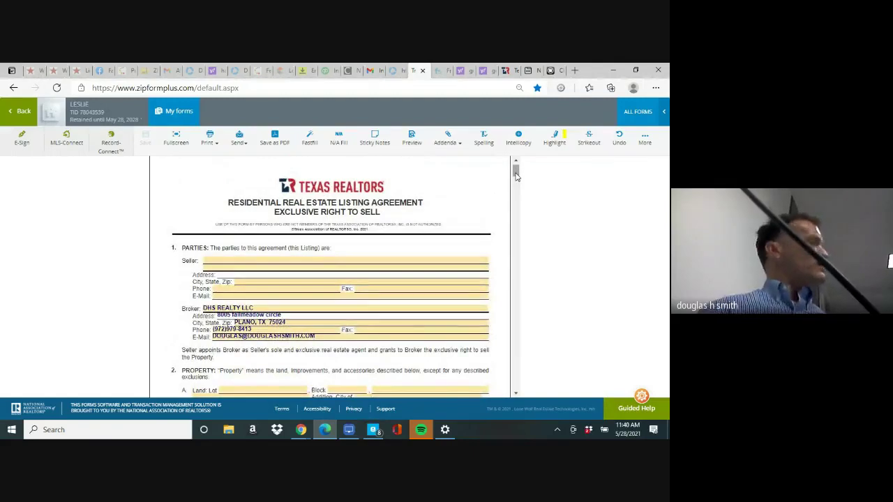
Enter the seller's name, street address, city, state and ZIP in the agreement's Parties section
left_click(283, 259)
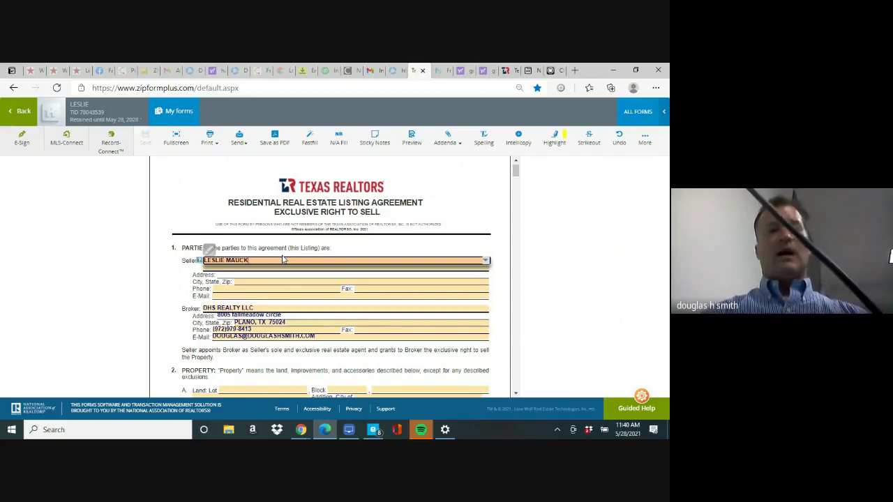
key("Tab")
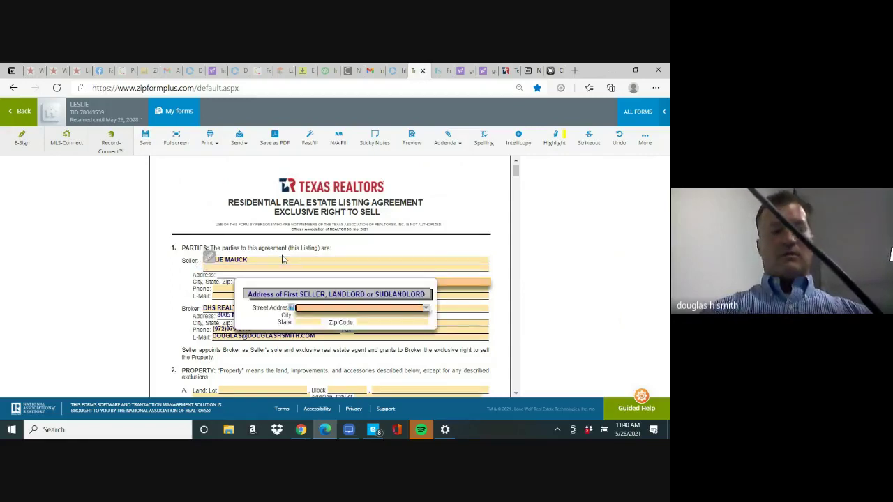
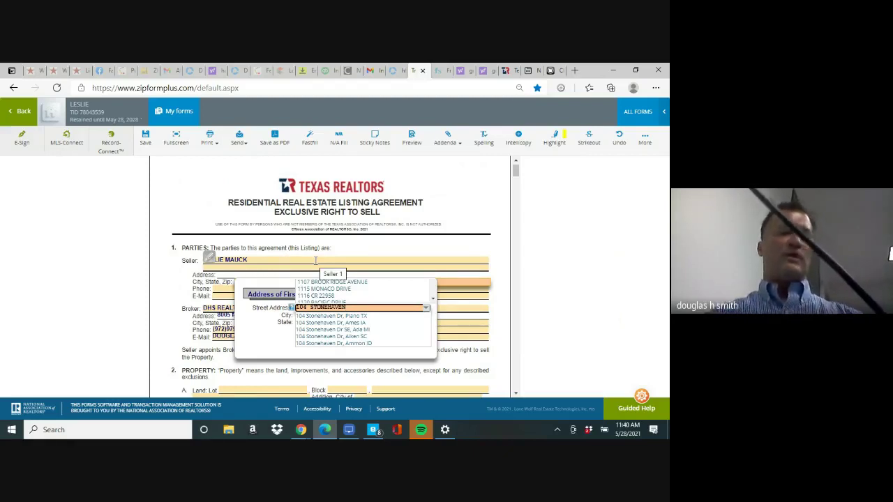
key("Tab")
type("ALLEN")
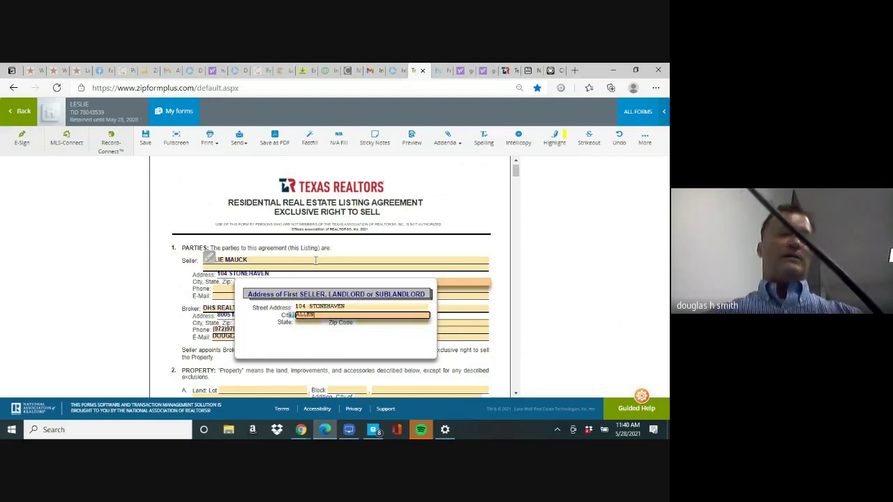
key("Tab")
type("TX")
key("Tab")
type("75001")
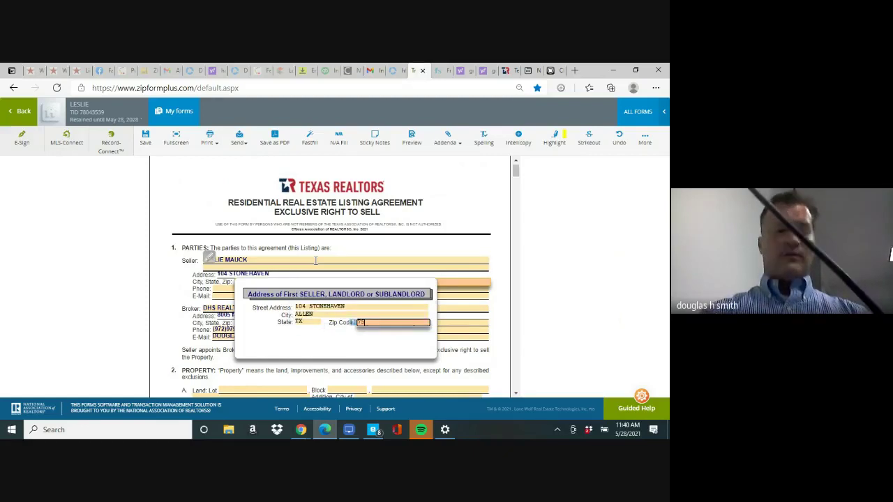
key("Tab")
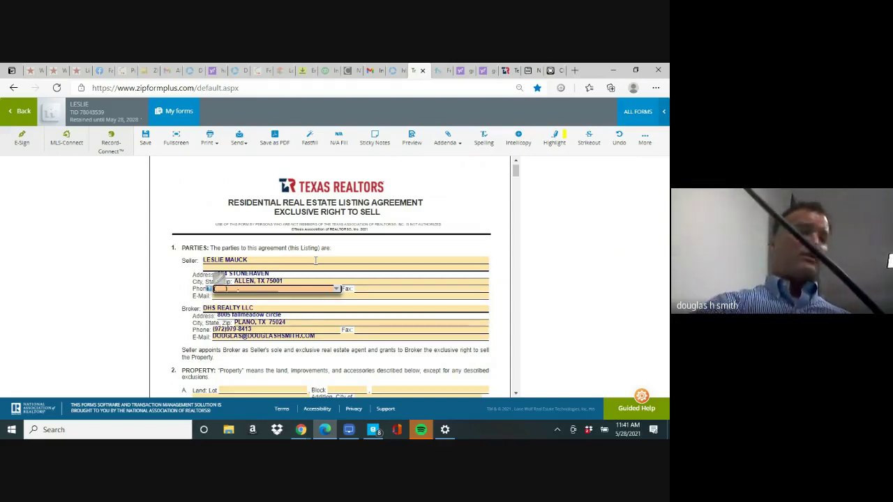
scroll(316, 260, "down", 3)
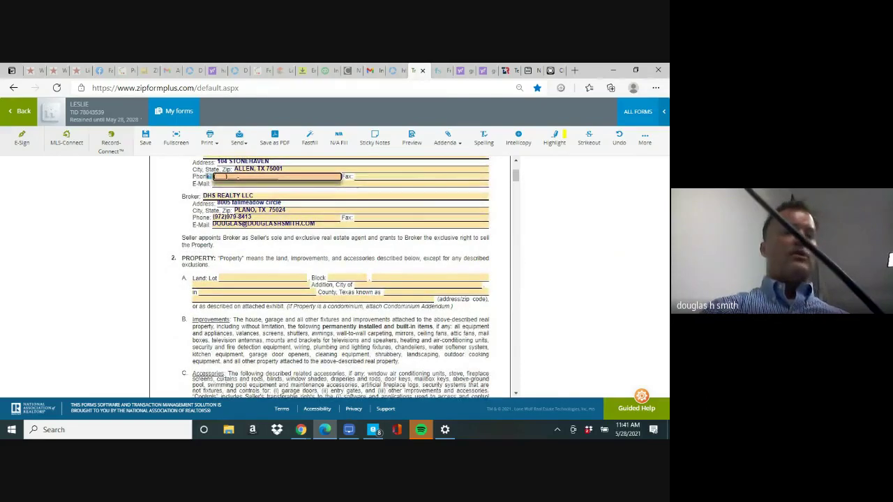
Fill the Property section with Crystal Creek addition, Plano, Collin County and the property's street address
left_click(260, 278)
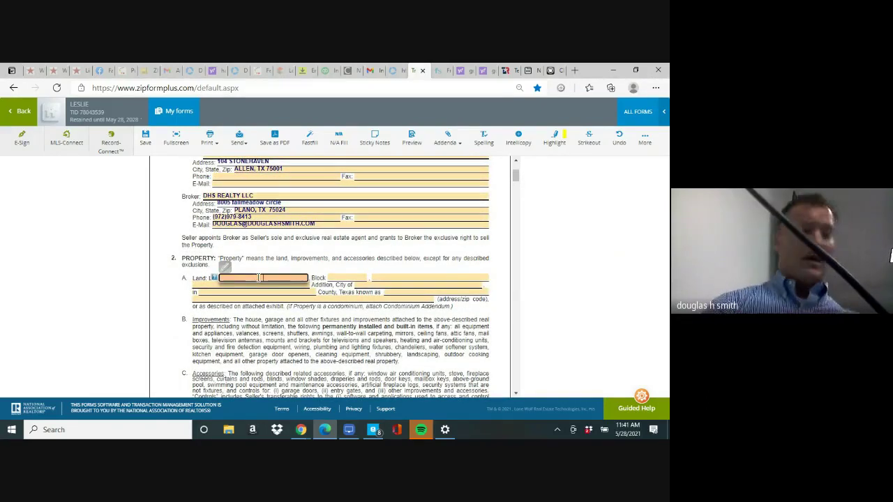
key("Tab")
key("Tab")
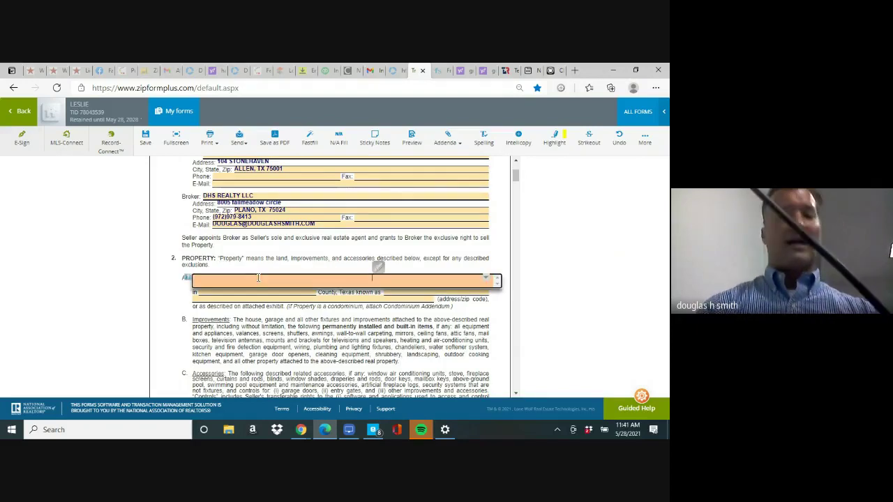
type("CRYSTAL CREEK")
key("Tab")
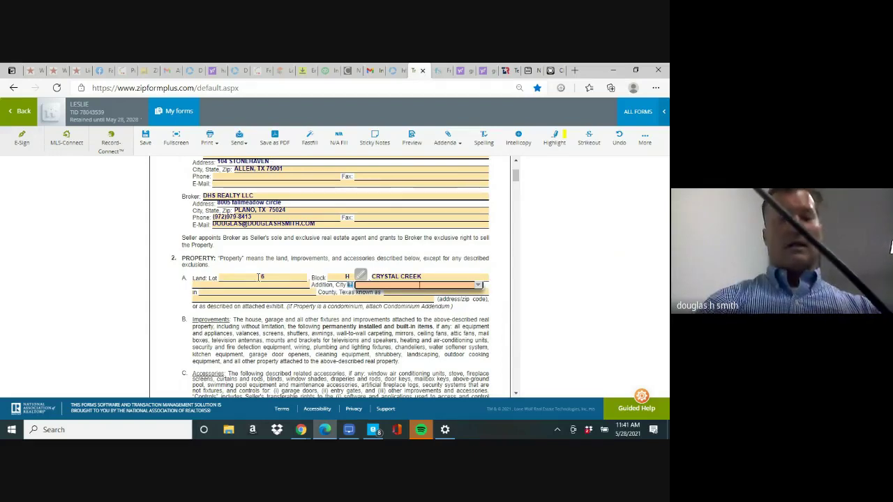
type("PLANO")
key("Tab")
type("COLLIN")
key("Tab")
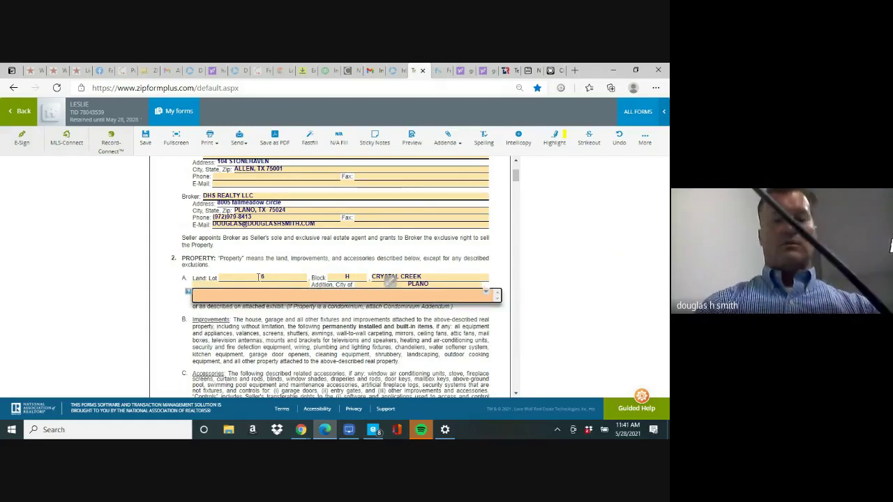
key("Tab")
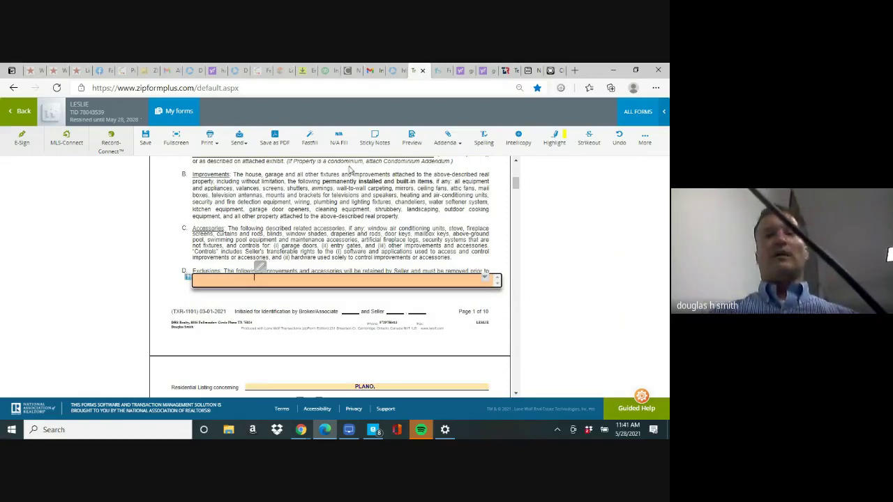
left_click_drag(516, 185, 517, 194)
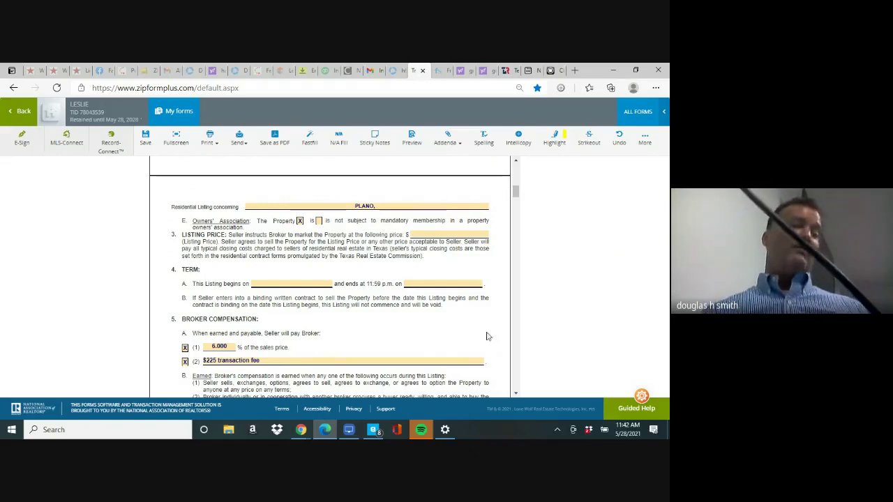
Pick May 29, 2021 as the listing start date and August 29, 2021 as its end date
left_click(304, 283)
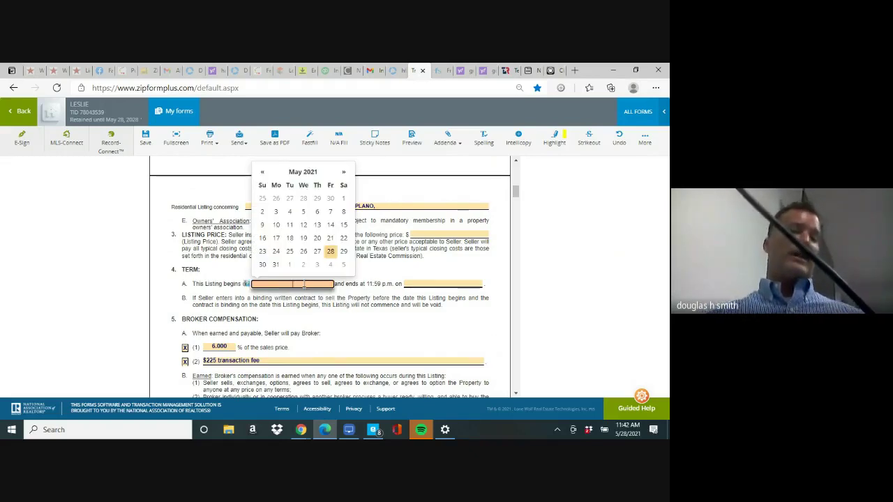
left_click(343, 251)
left_click(425, 282)
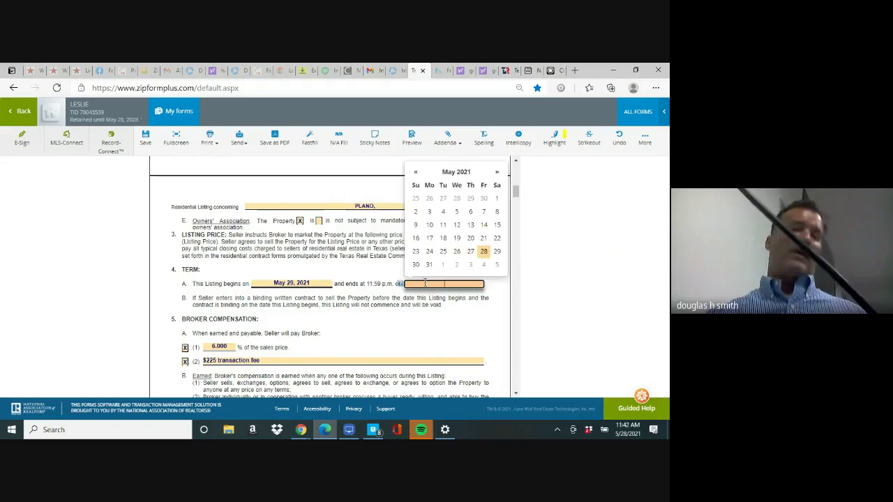
left_click(497, 173)
left_click(496, 173)
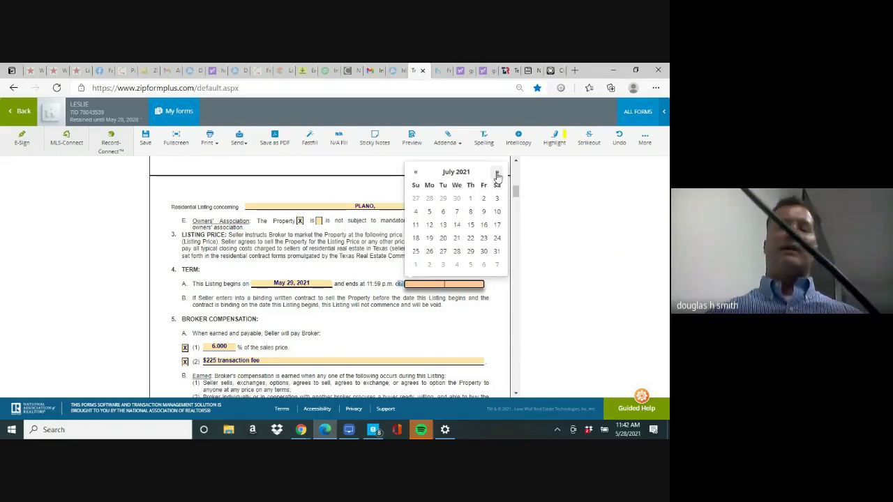
left_click(497, 173)
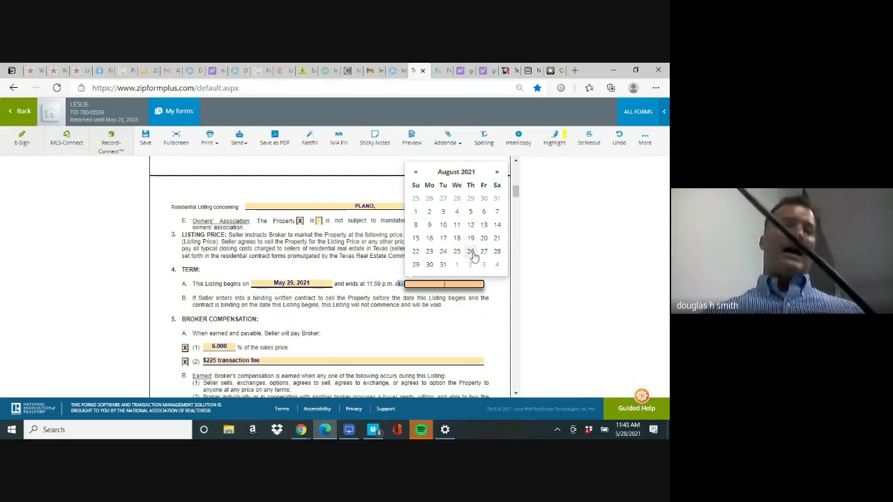
left_click(415, 265)
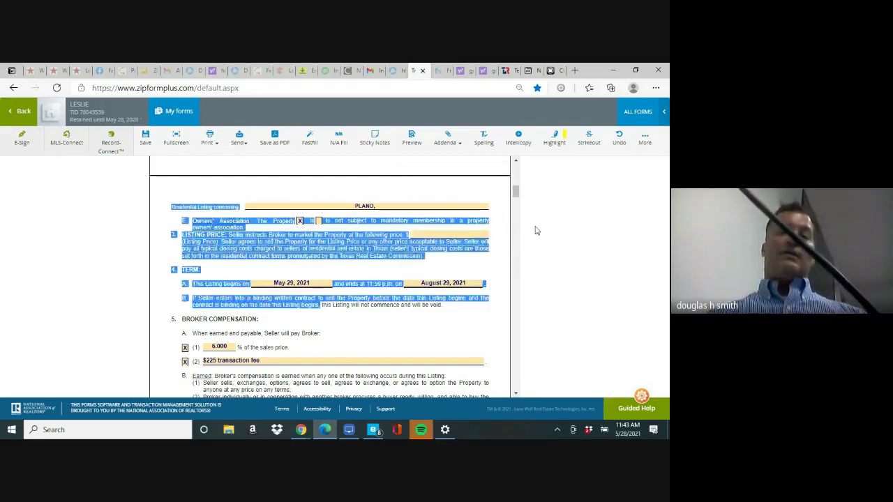
left_click_drag(518, 197, 519, 200)
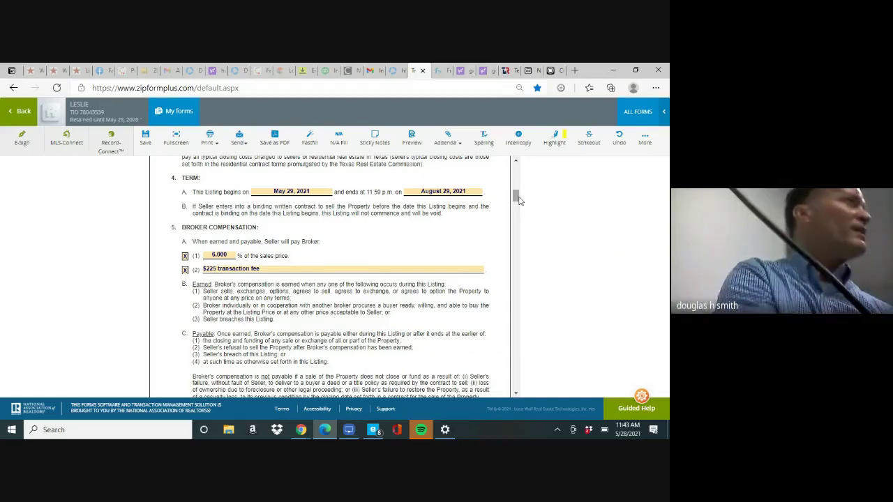
left_click_drag(519, 201, 508, 341)
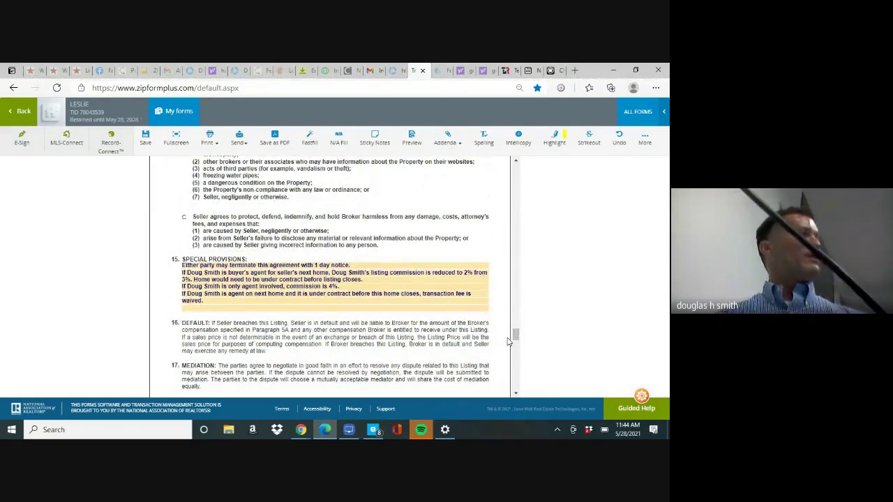
left_click(210, 301)
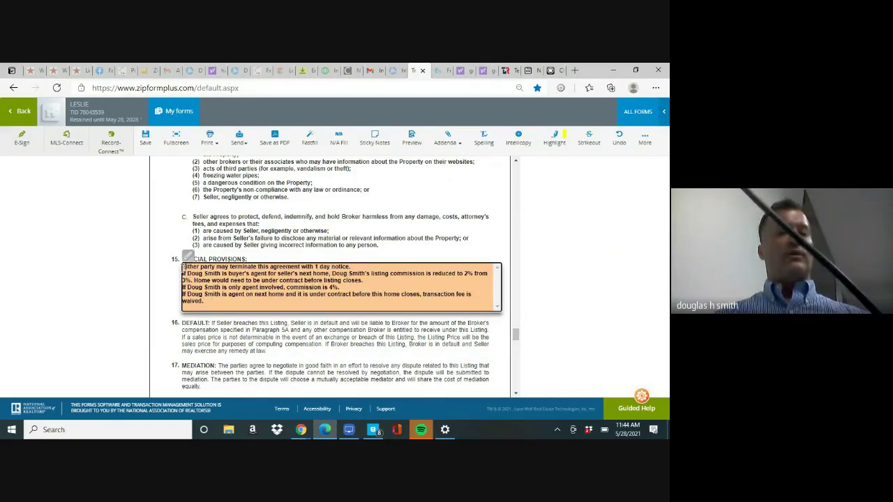
double_click(185, 269)
key("ctrl+a")
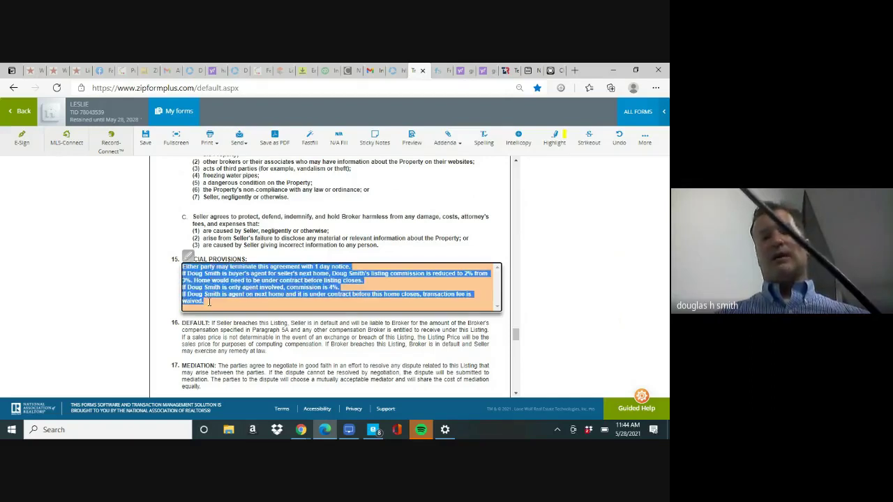
right_click(229, 286)
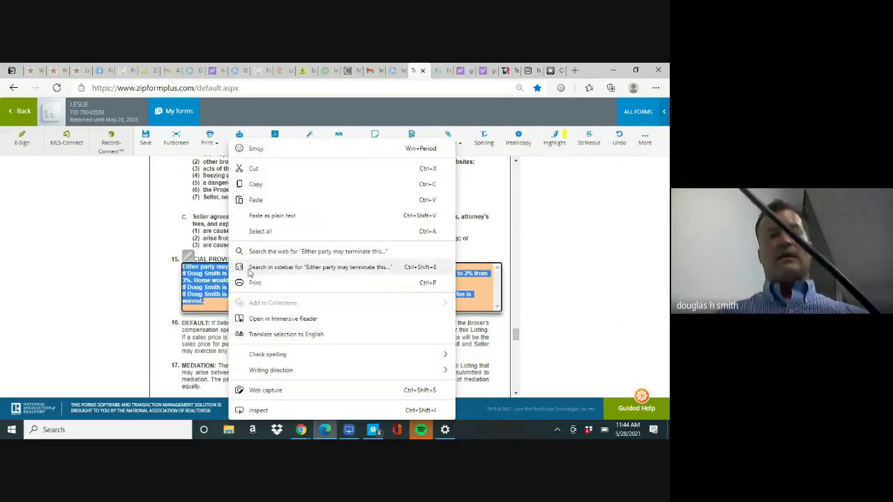
left_click(290, 184)
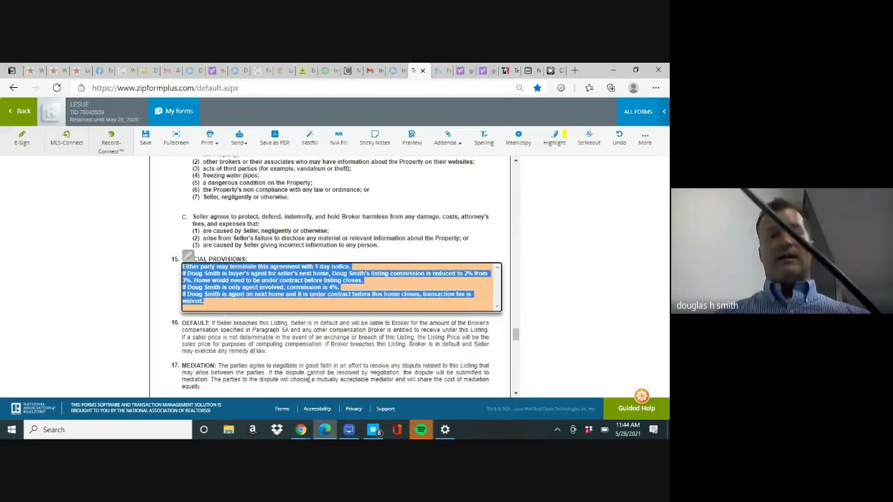
mouse_move(325, 434)
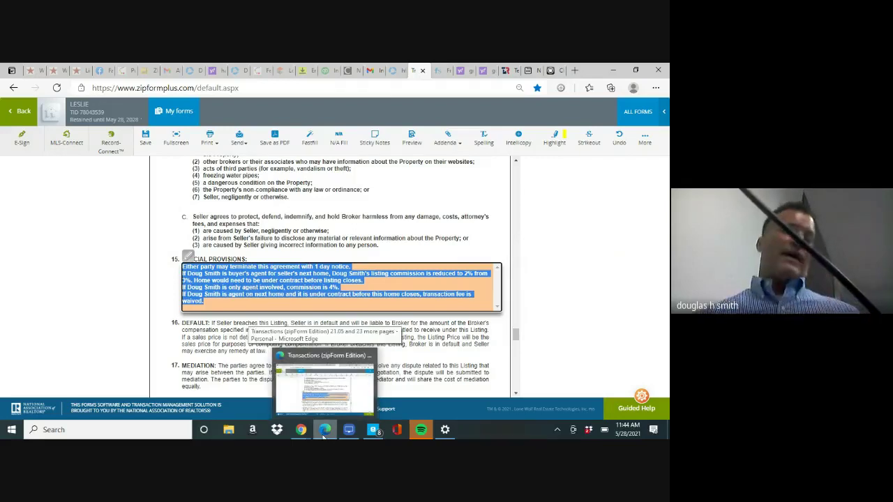
left_click(582, 258)
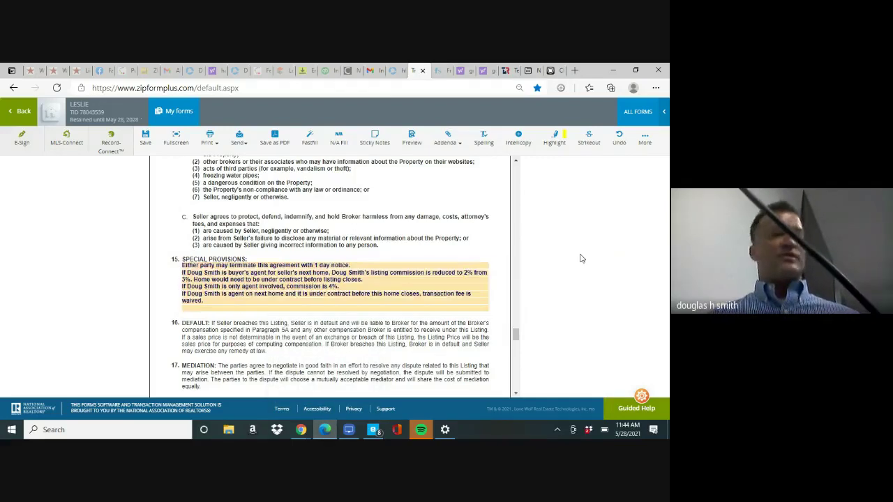
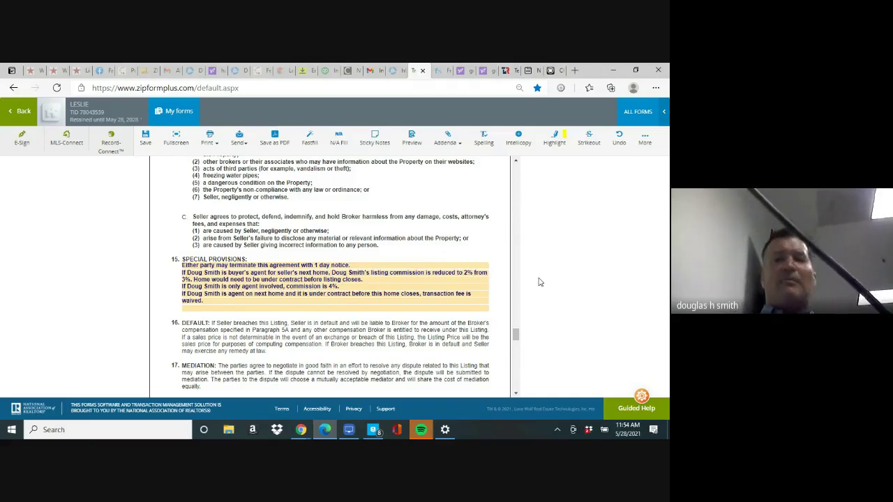
Save the listing form and clear the owners' association 'is' checkbox
left_click_drag(514, 339, 513, 389)
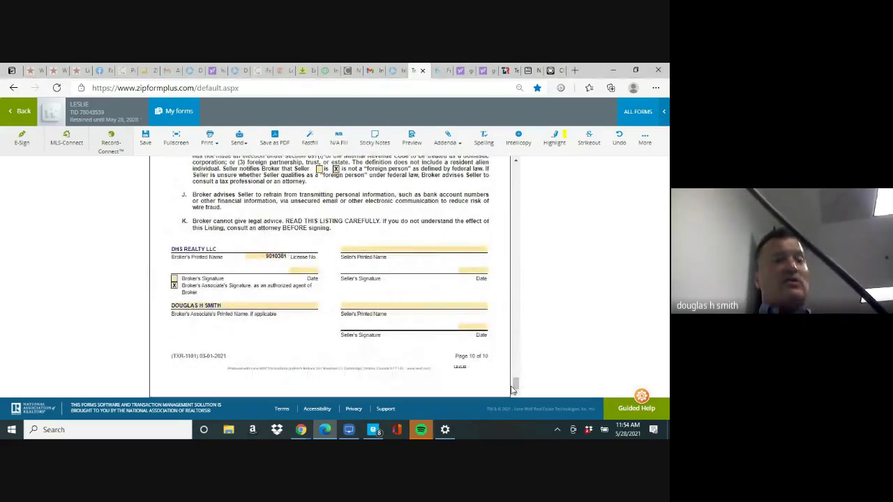
left_click_drag(516, 388, 516, 195)
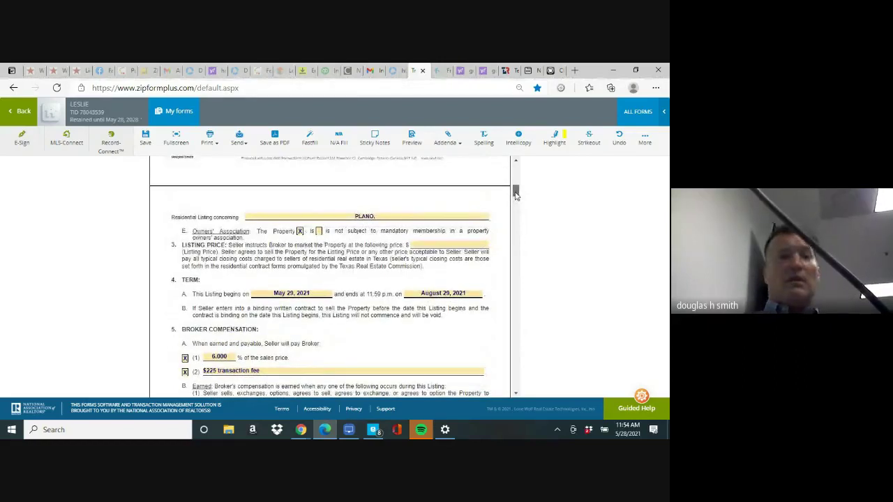
left_click(146, 142)
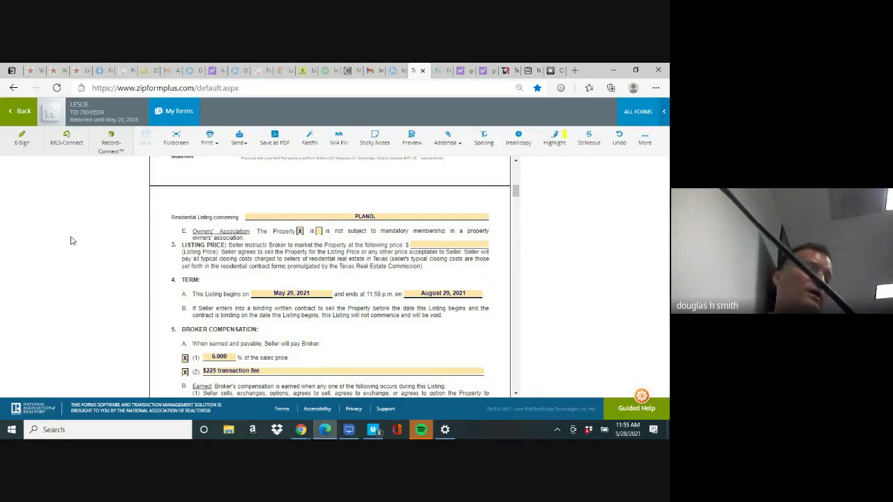
left_click(300, 232)
key("BackSpace")
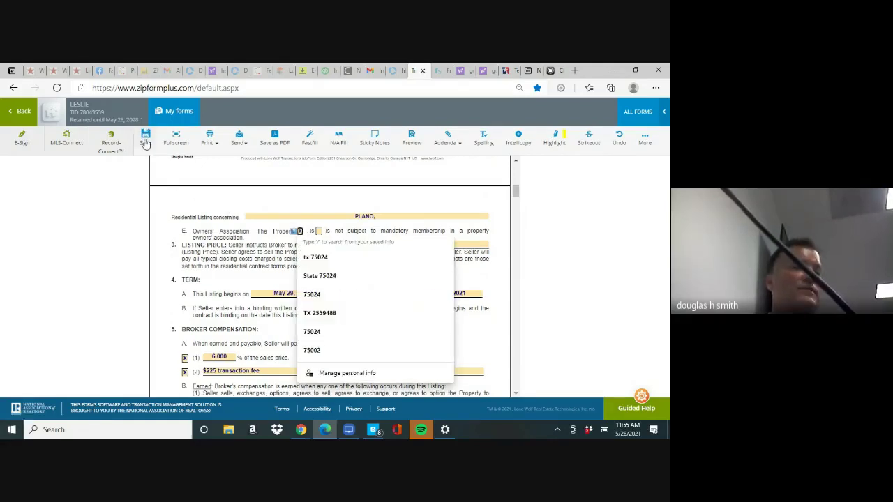
Enter a placeholder street address on the property line, save the form, and close it
left_click(391, 217)
type("LKJASLD;KFJLSJFL;KJ'SLKDF")
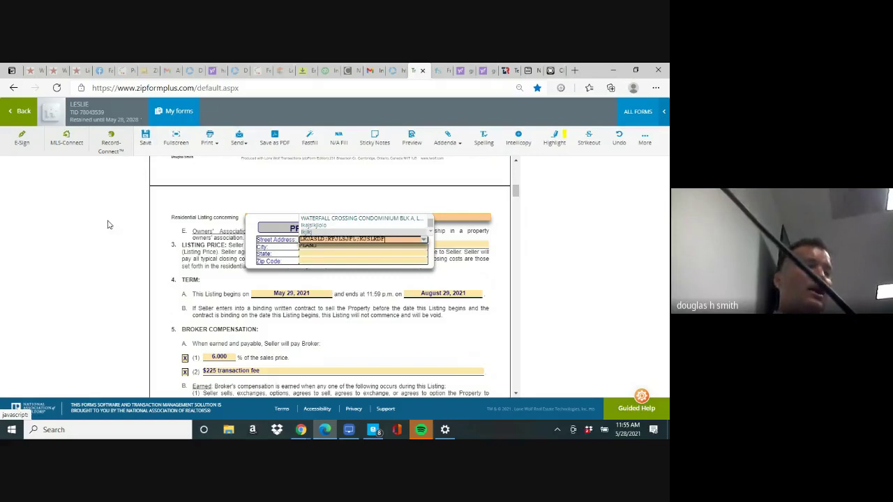
left_click(47, 240)
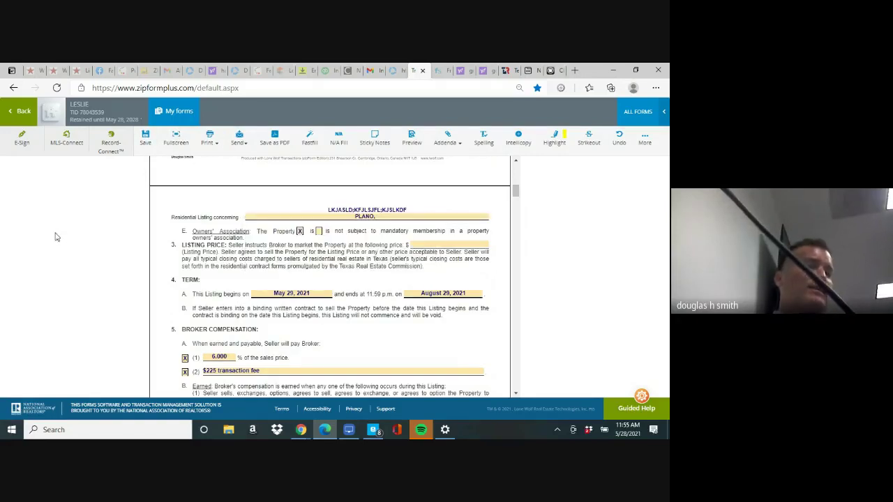
left_click(145, 140)
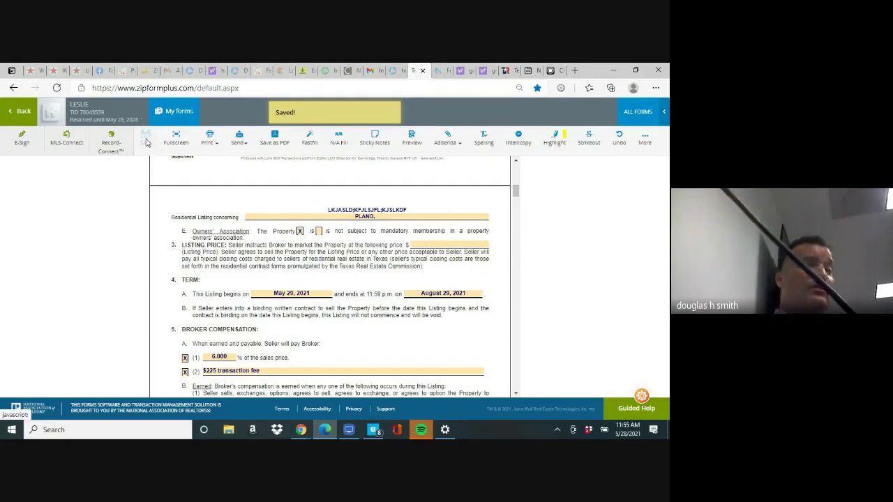
left_click(23, 113)
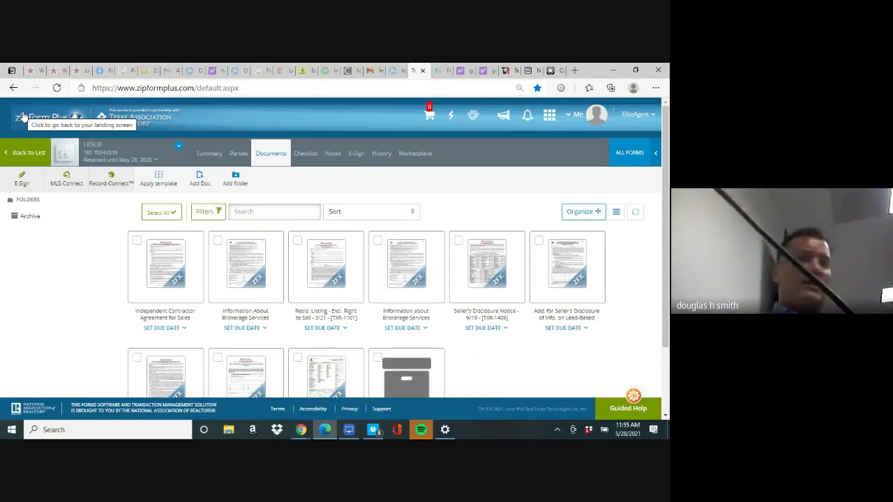
Go back from the Documents page to the Transactions list
left_click(24, 163)
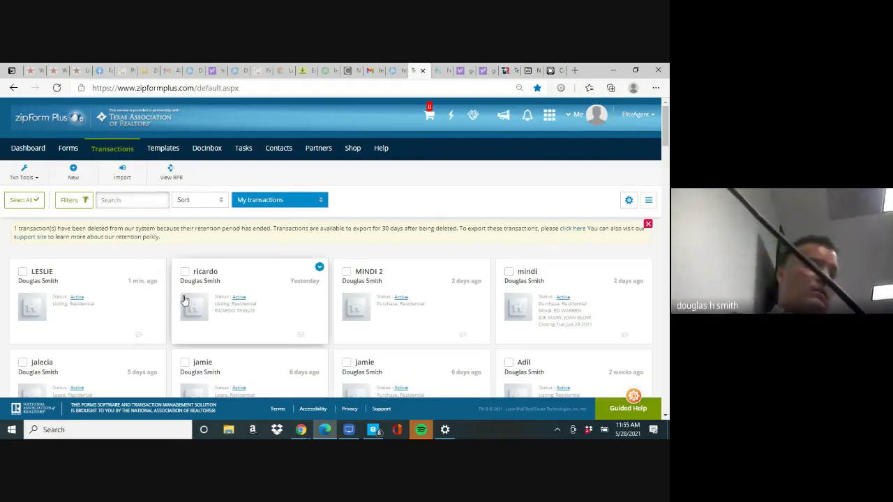
Reopen the LESLIE transaction's Documents and launch the Residential Data Input Form
left_click(109, 326)
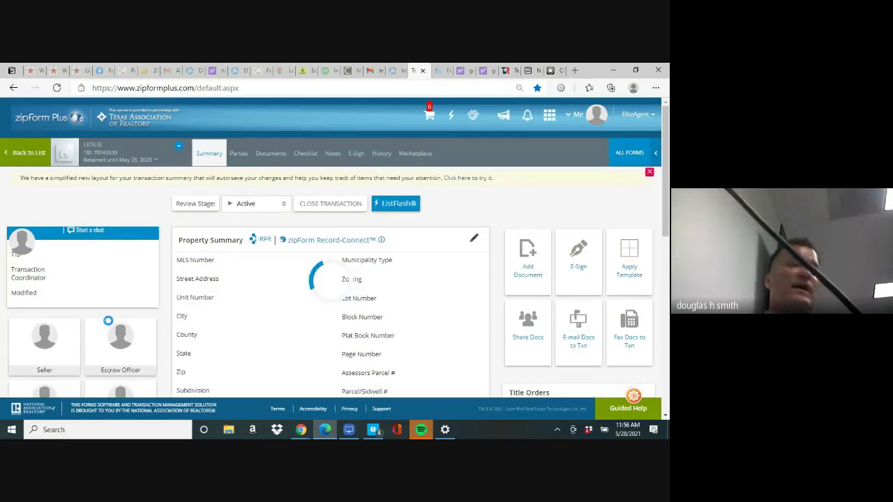
left_click(272, 155)
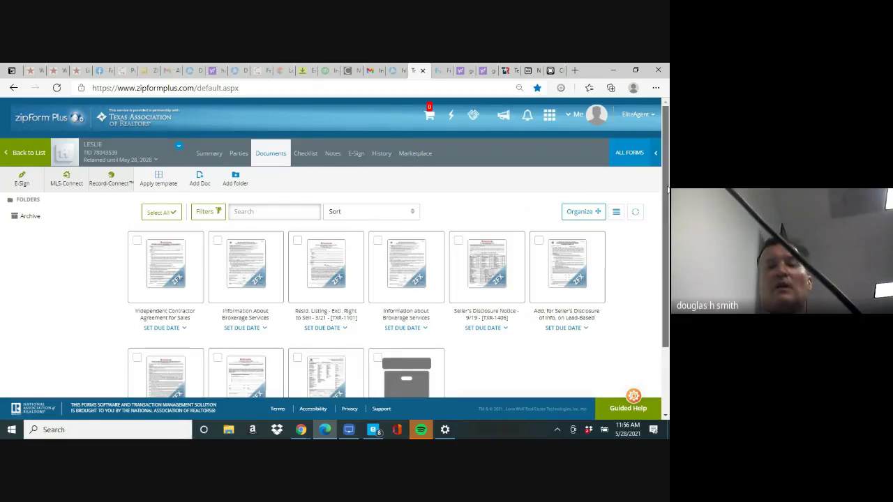
left_click_drag(667, 190, 665, 278)
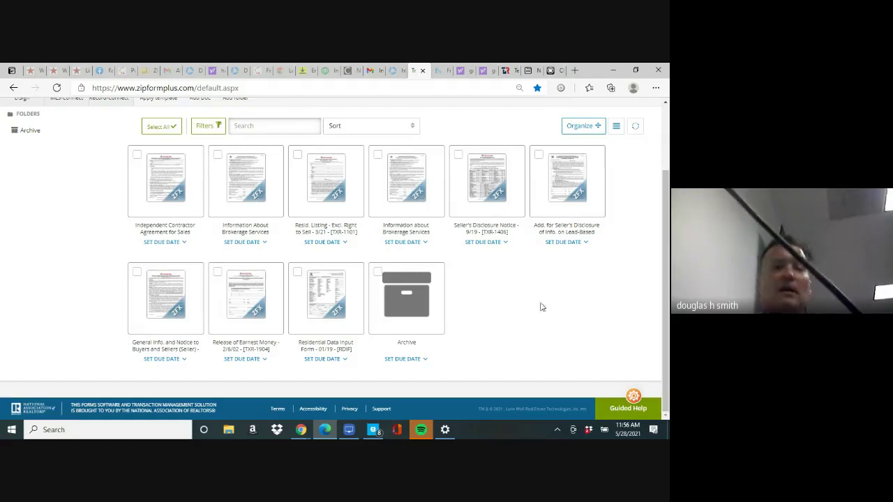
left_click(320, 305)
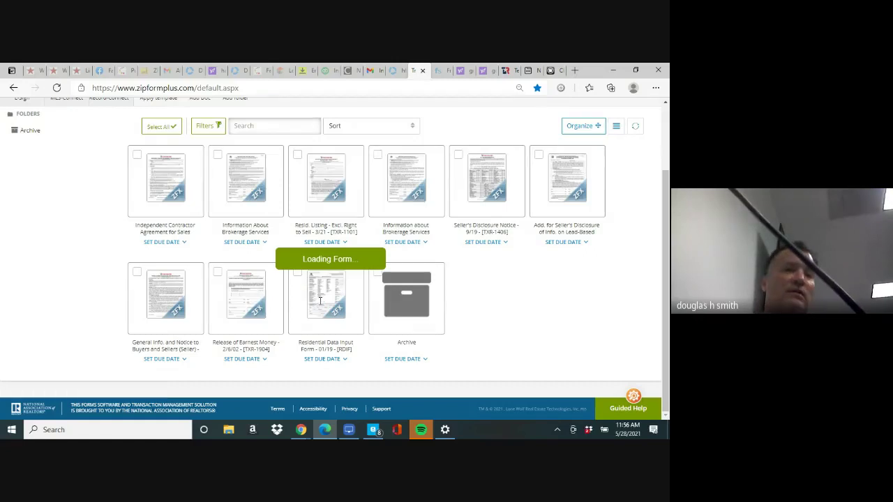
Scroll through the Residential Data Input Form's Listing Information section with its list and expiration dates
mouse_move(515, 187)
left_mouse_down()
mouse_move(516, 172)
mouse_move(516, 180)
left_mouse_up()
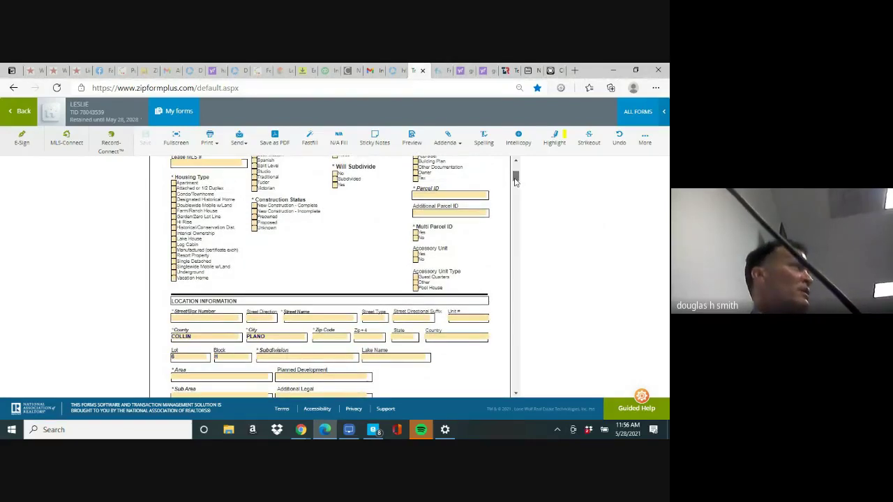
mouse_move(515, 180)
left_mouse_down()
mouse_move(515, 166)
mouse_move(516, 178)
left_mouse_up()
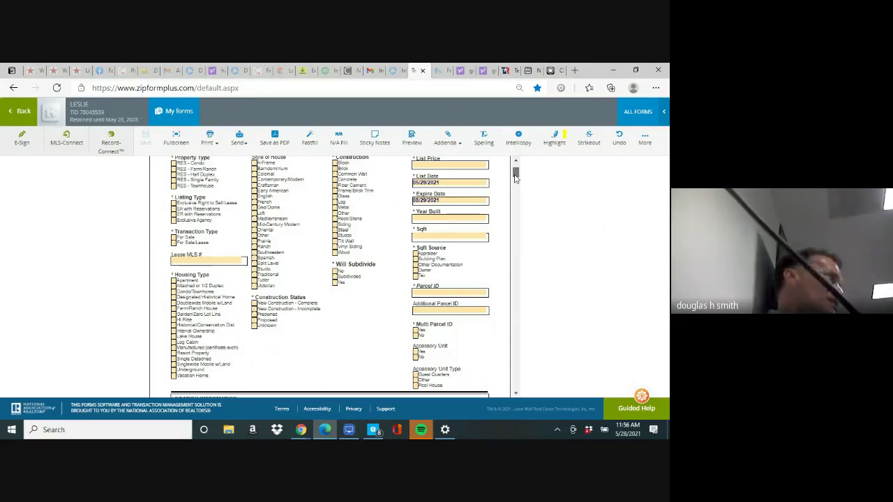
scroll(515, 177, "down", 1)
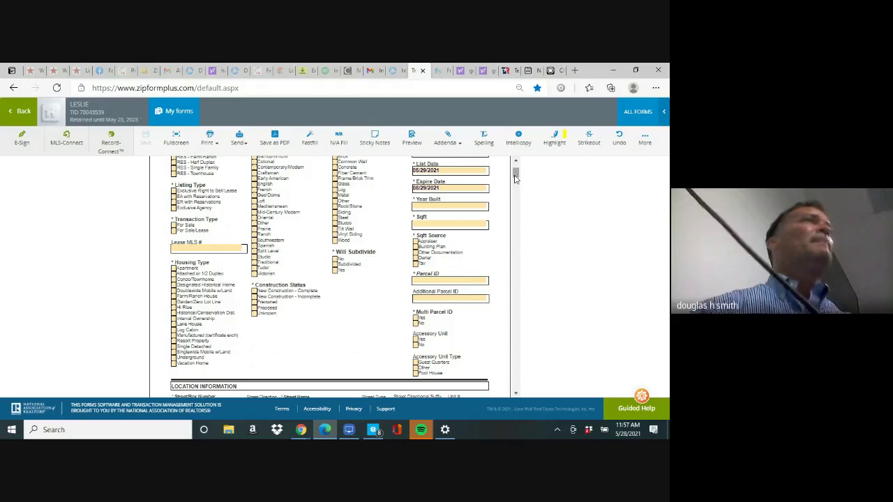
left_click_drag(515, 179, 515, 174)
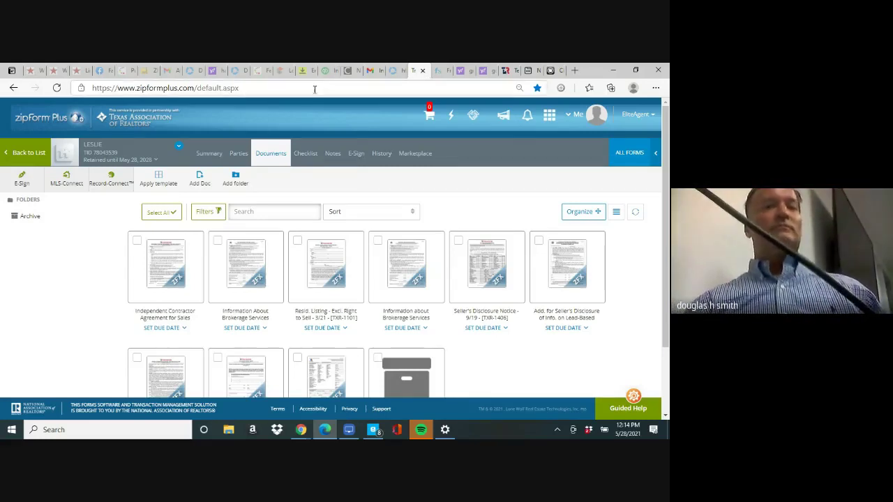
Switch to the NTREIS MLS tab showing the session-timeout page and select its address
left_click(283, 71)
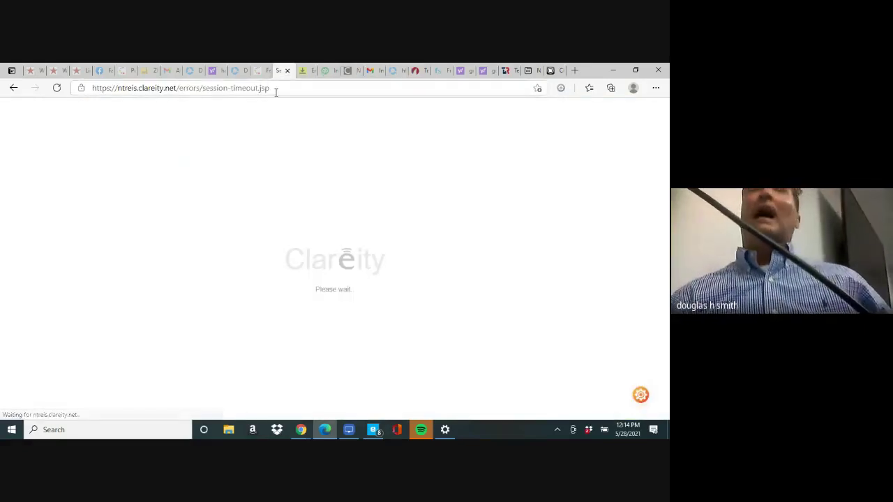
left_click(276, 92)
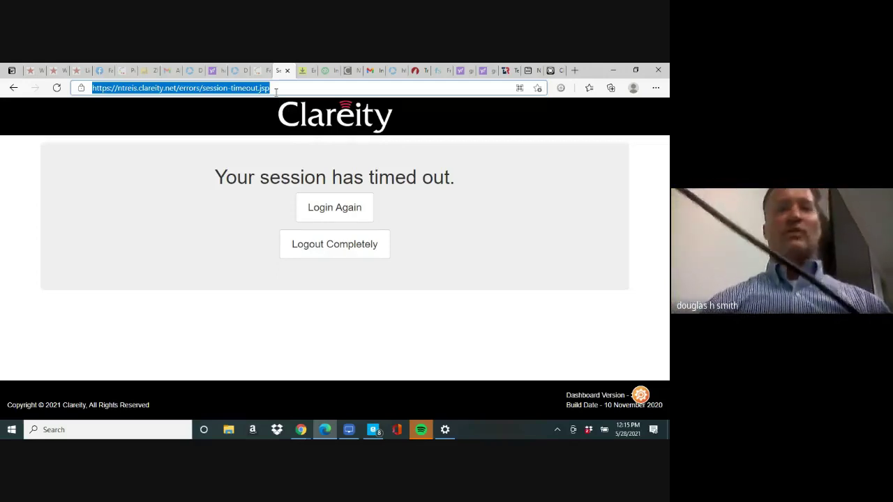
Append 'MAT' to the timeout page's web address and load it
left_click(276, 92)
type("MAT")
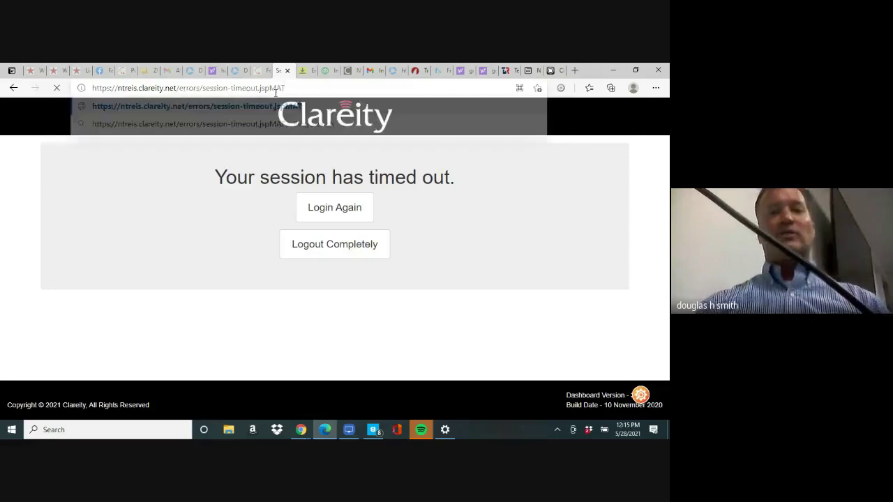
key("Return")
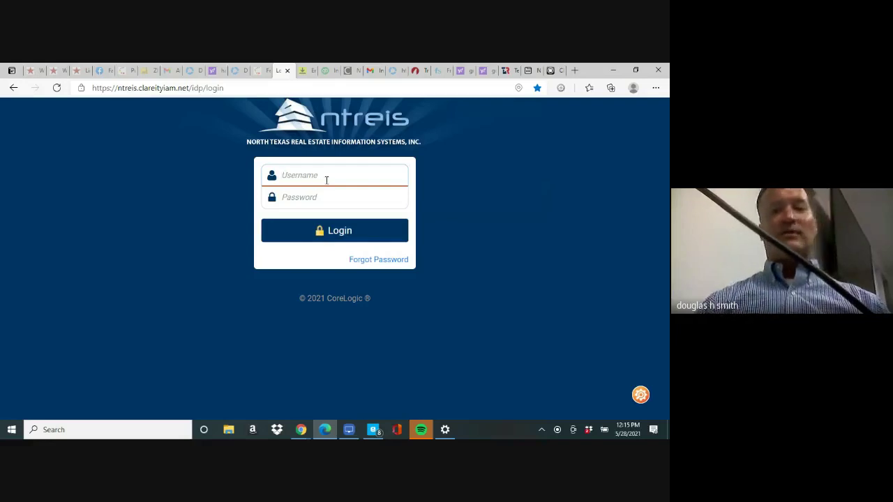
Log in to NTREIS with the username and password, landing on an Error 404 page
type("0439277")
key("Tab")
type("*******")
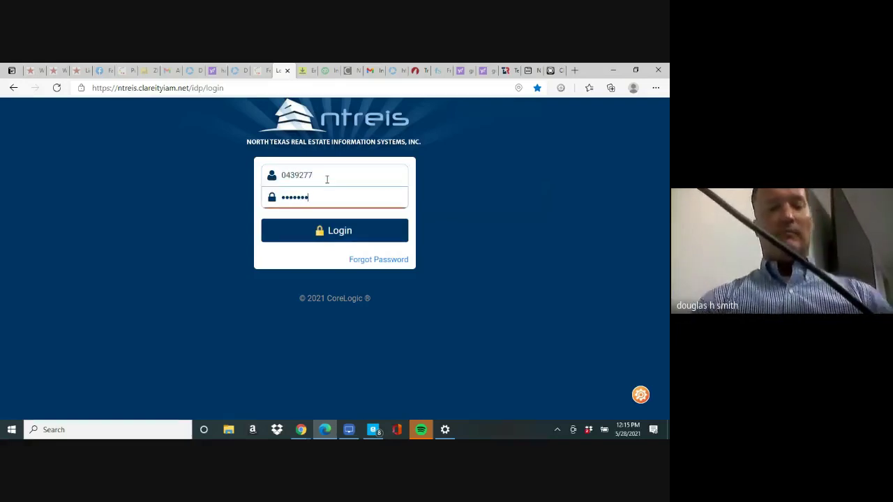
key("Return")
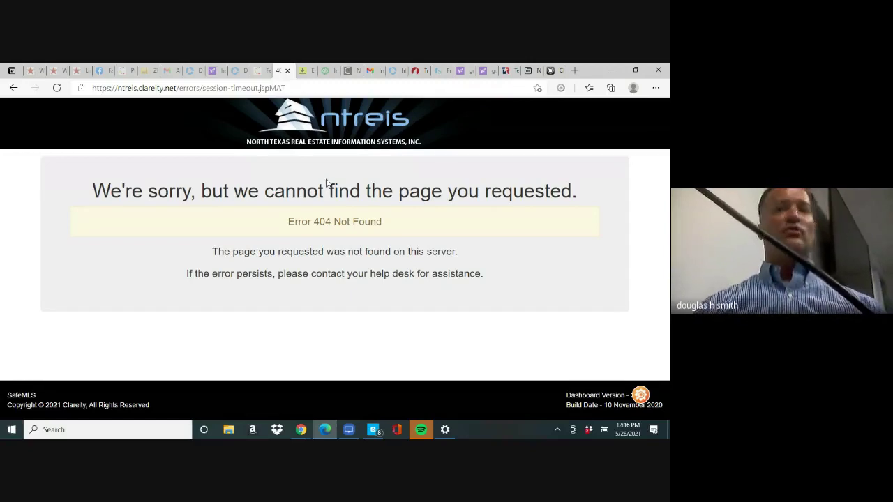
left_click(281, 88)
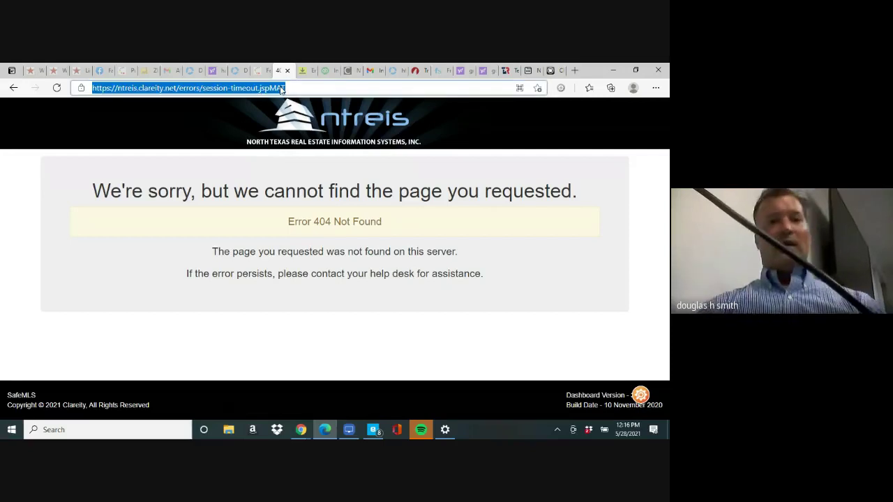